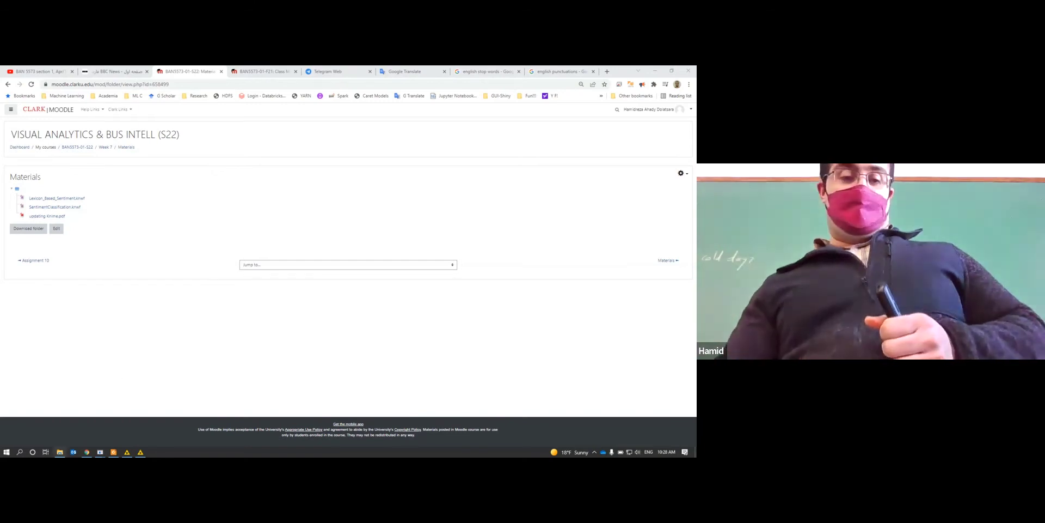
- Switch to the updating Knime PDF in Foxit PDF Reader and read the instructions for installing the missing KNIME Textprocessing extension
left_click(114, 452)
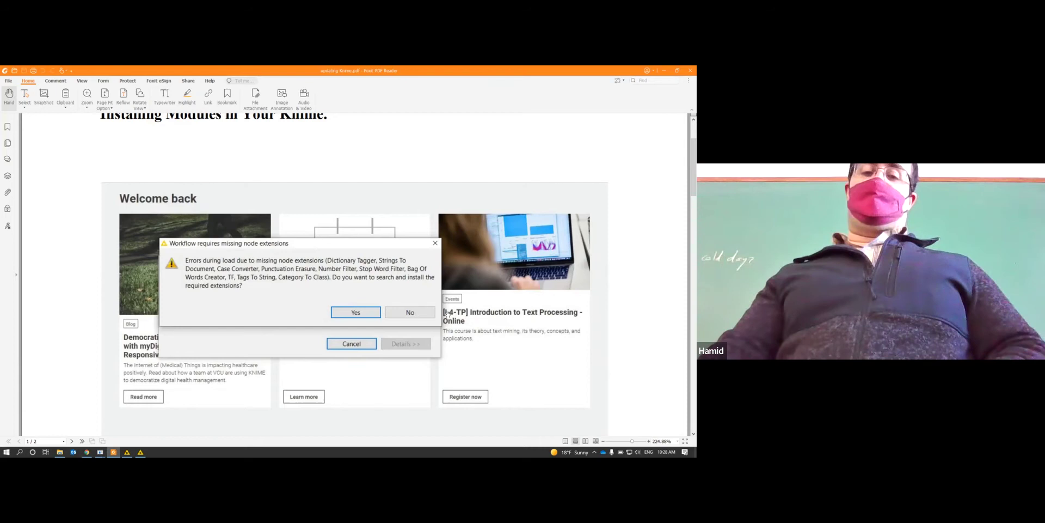
scroll(369, 280, "down", 3)
scroll(370, 280, "down", 2)
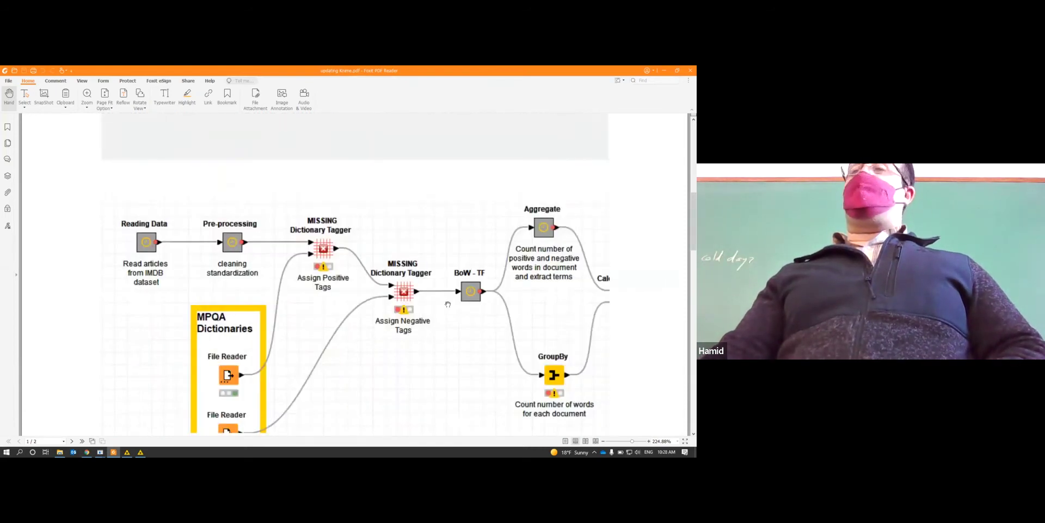
scroll(446, 298, "down", 1)
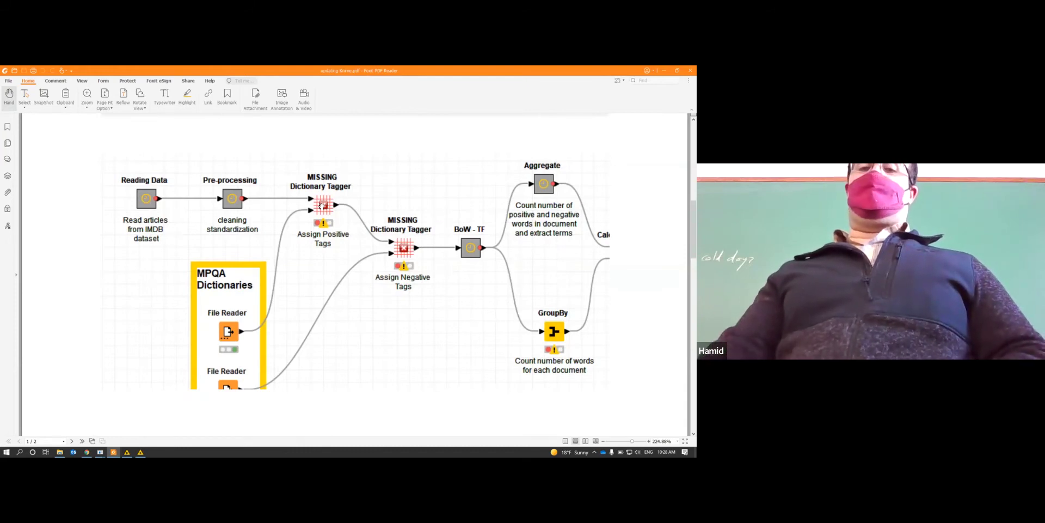
scroll(321, 204, "down", 8)
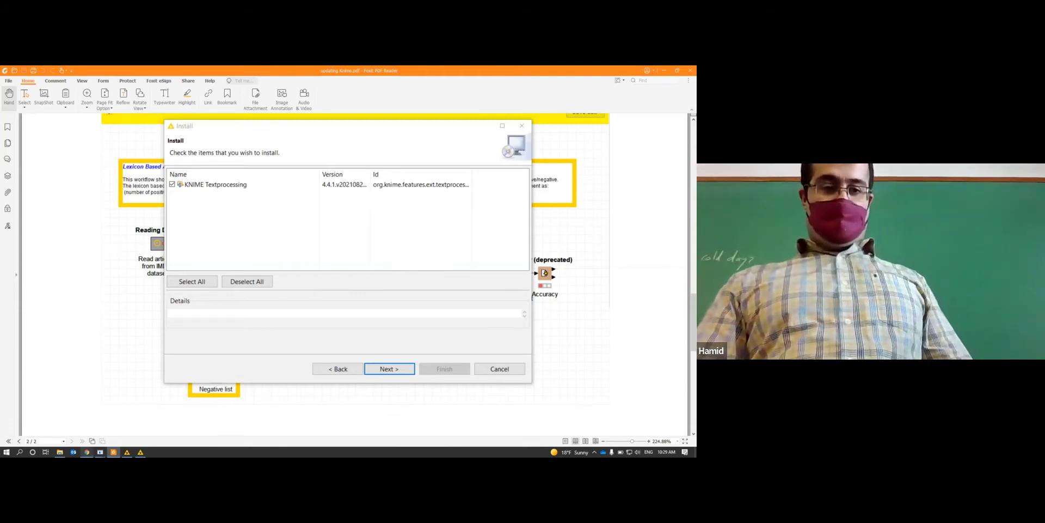
left_click(86, 452)
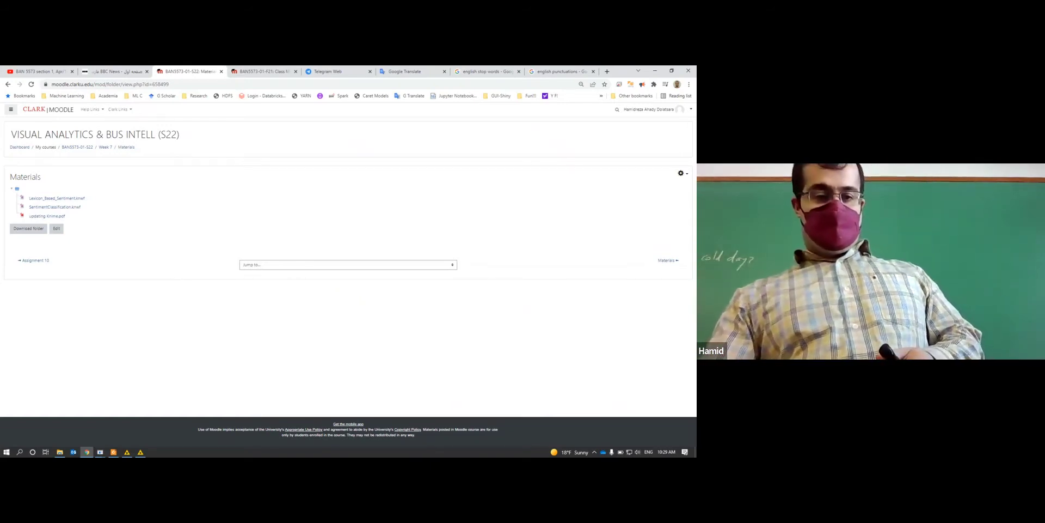
left_click(113, 452)
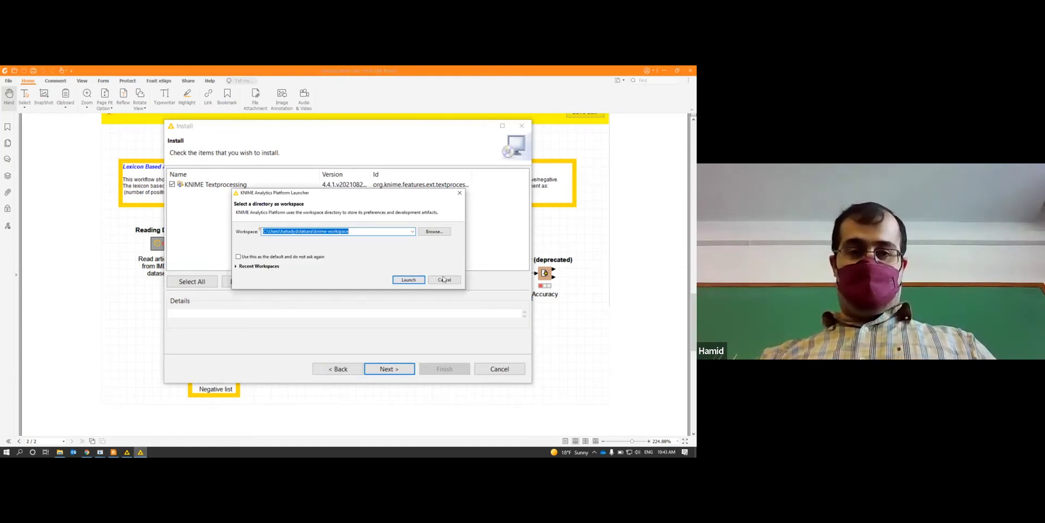
- Cancel the KNIME workspace launcher and switch from the PDF to the KNIME Analytics Platform window
left_click(445, 280)
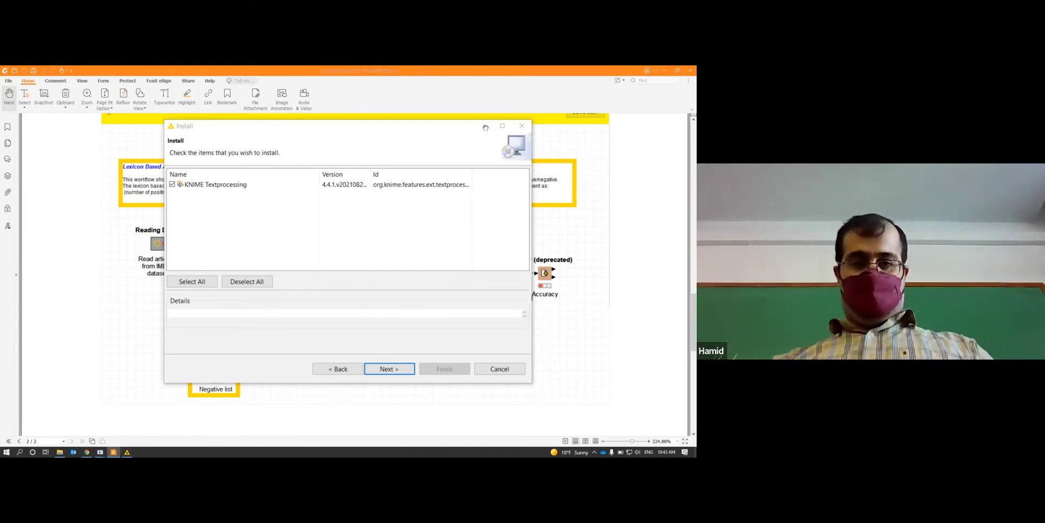
left_click(664, 72)
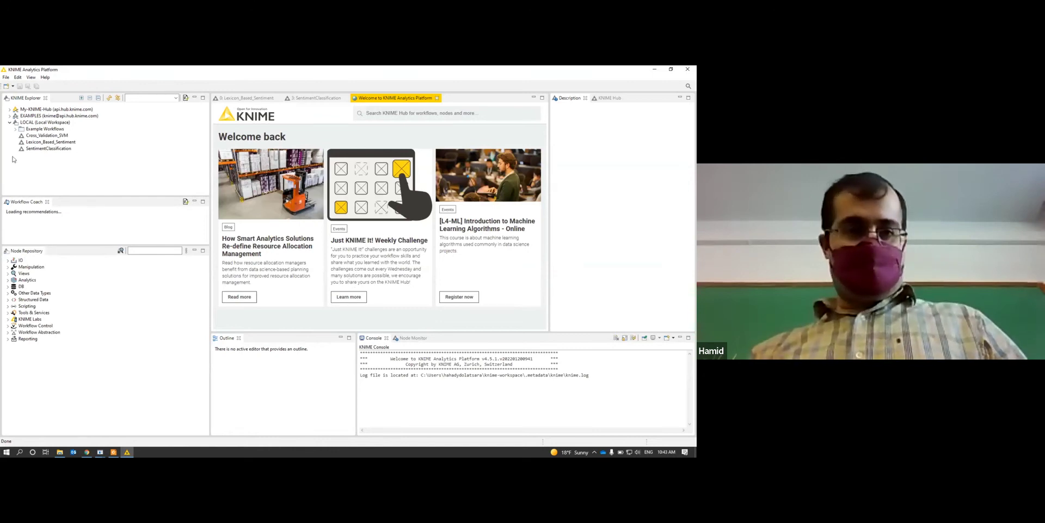
- Open the Lexicon_Based_Sentiment workflow from the local workspace and widen its editor area
left_click(50, 142)
double_click(49, 142)
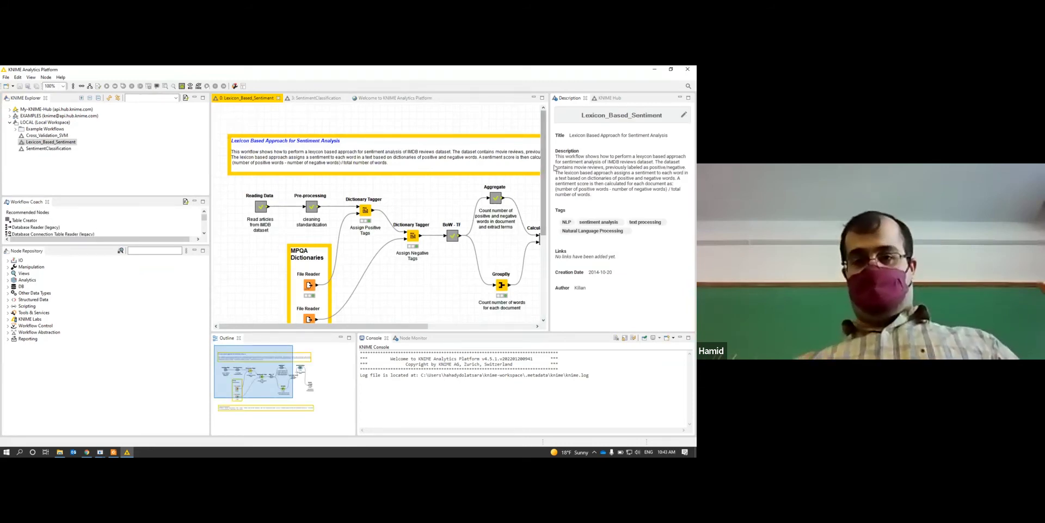
left_click_drag(548, 165, 599, 168)
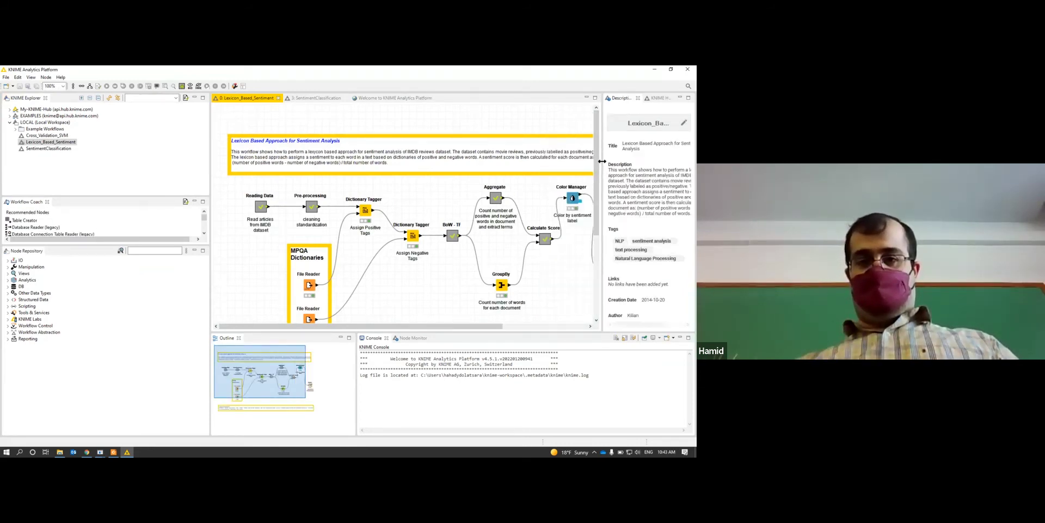
scroll(354, 240, "down", 2)
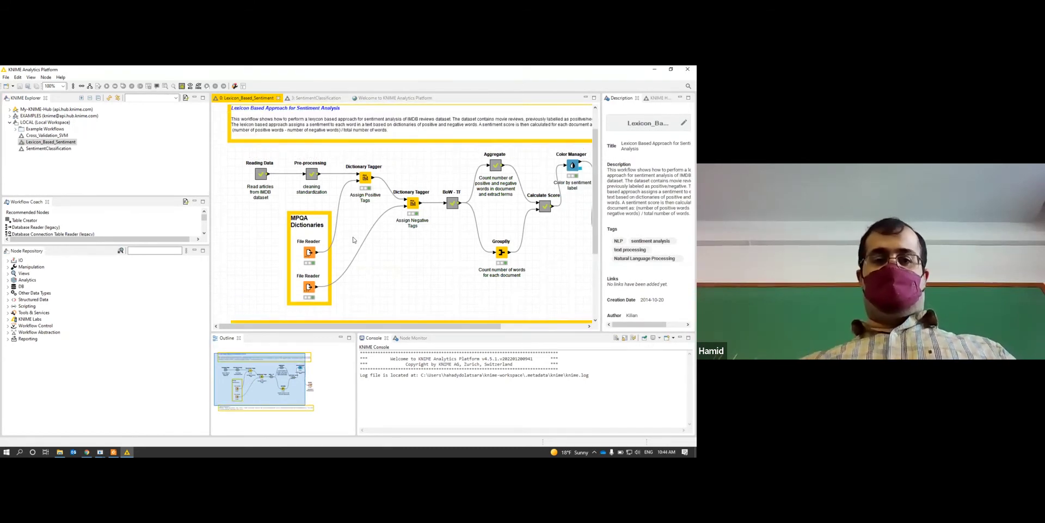
- Open the Reading Data metanode and examine the File Reader's preview of the IMDb sample CSV, from the Index to the Sentiment column
double_click(262, 174)
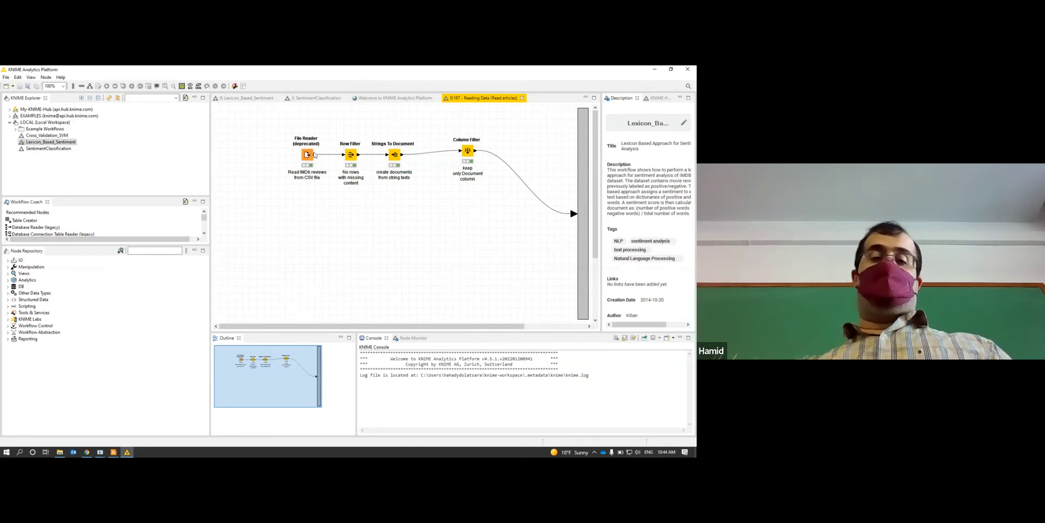
left_click(310, 157)
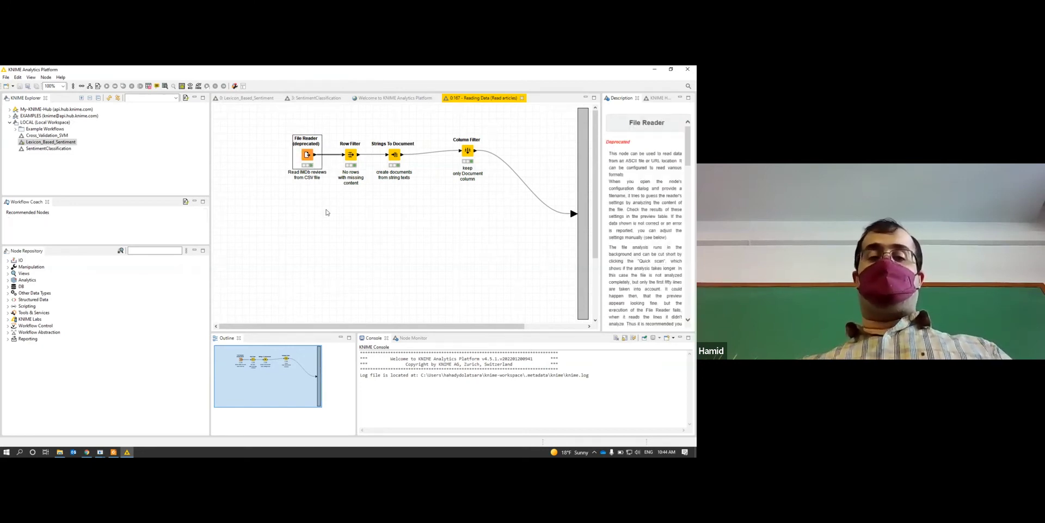
double_click(308, 156)
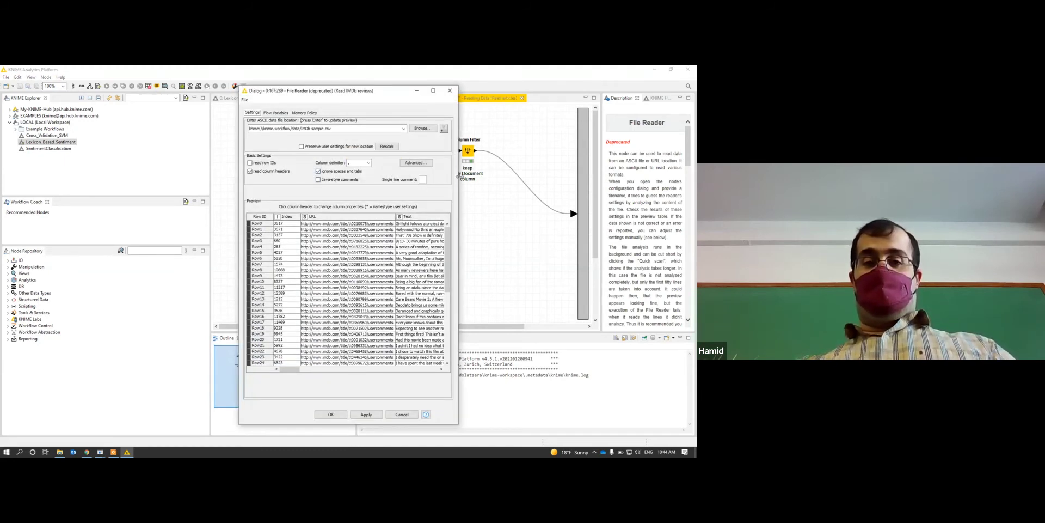
left_click_drag(458, 176, 544, 175)
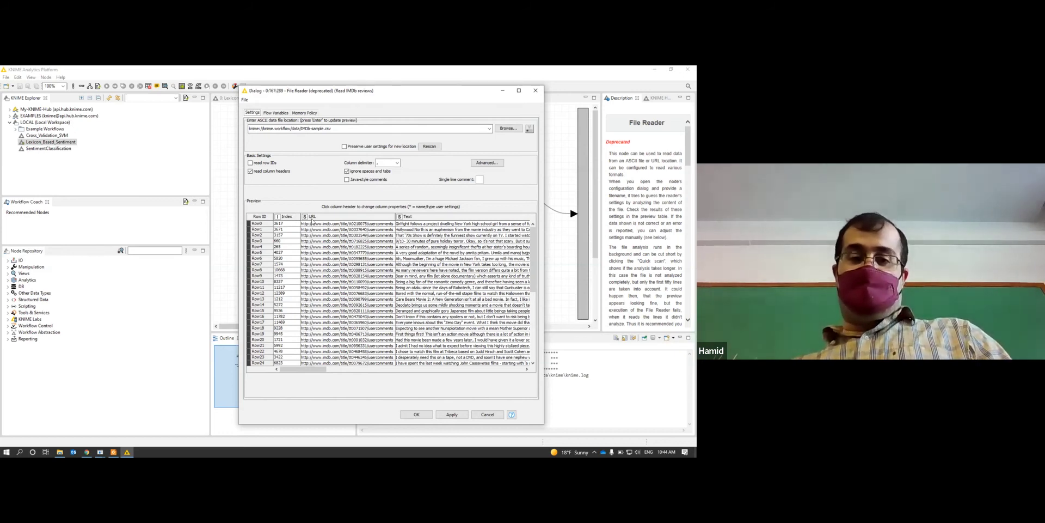
left_click_drag(317, 370, 343, 374)
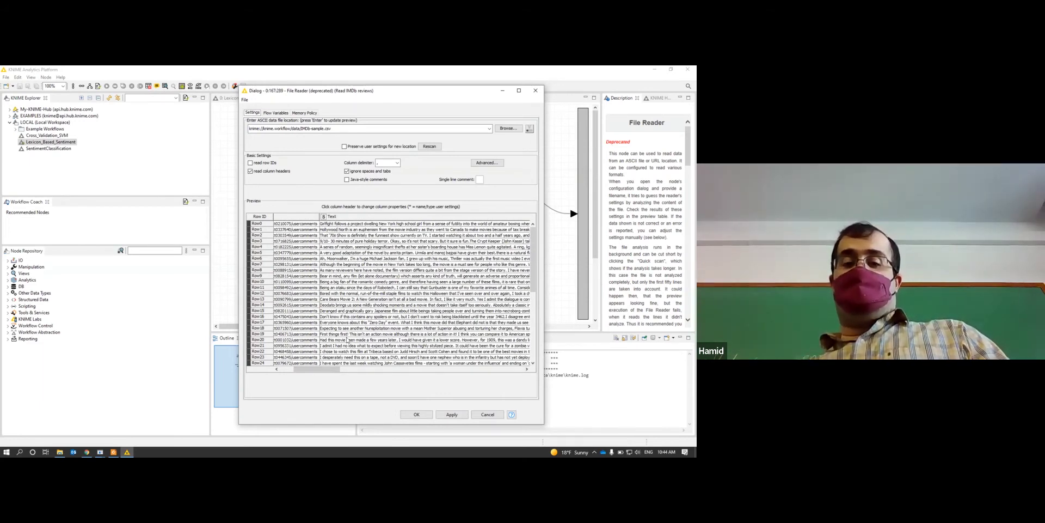
left_click_drag(326, 370, 522, 365)
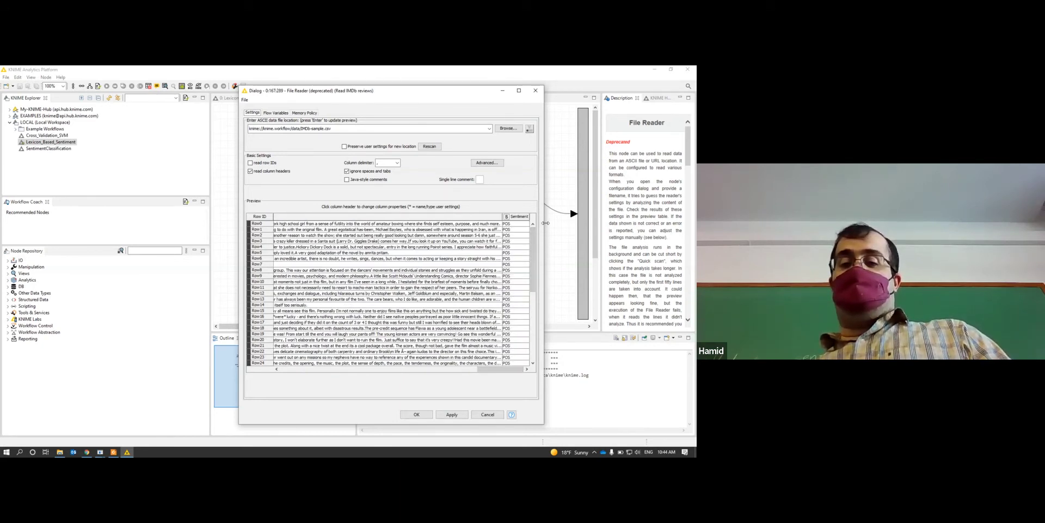
left_click_drag(545, 223, 577, 223)
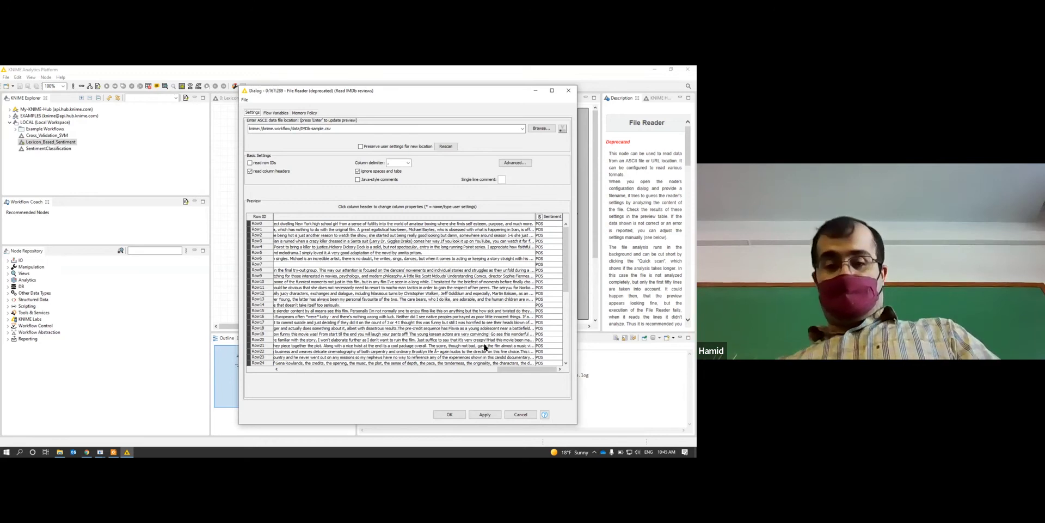
left_click(450, 415)
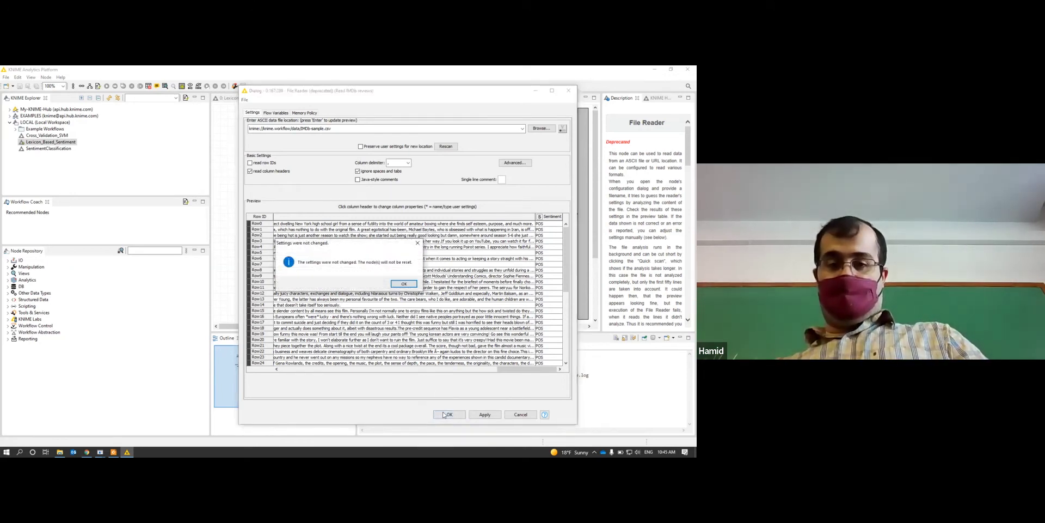
left_click(404, 283)
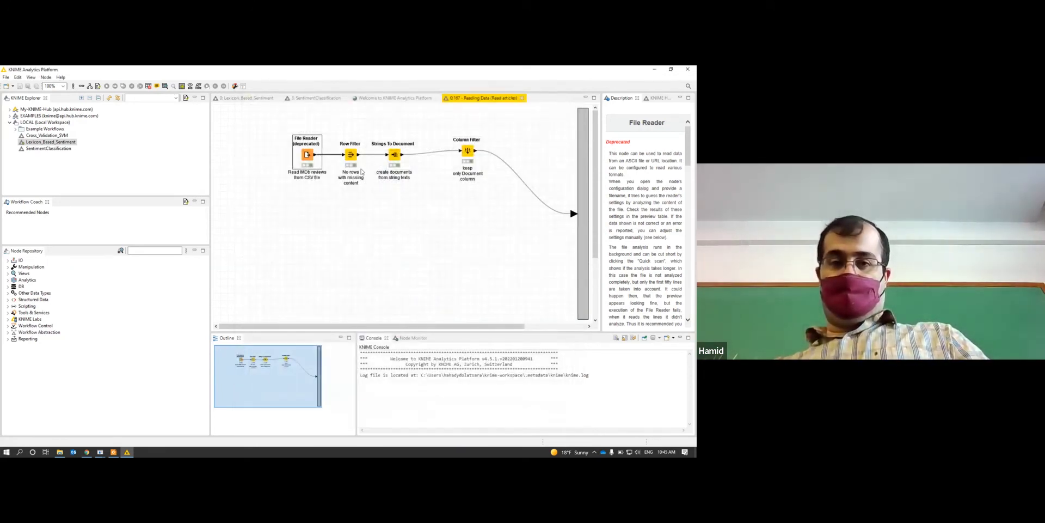
- Review the Row Filter node's filter criteria, then briefly view the Strings To Document node's options
double_click(353, 156)
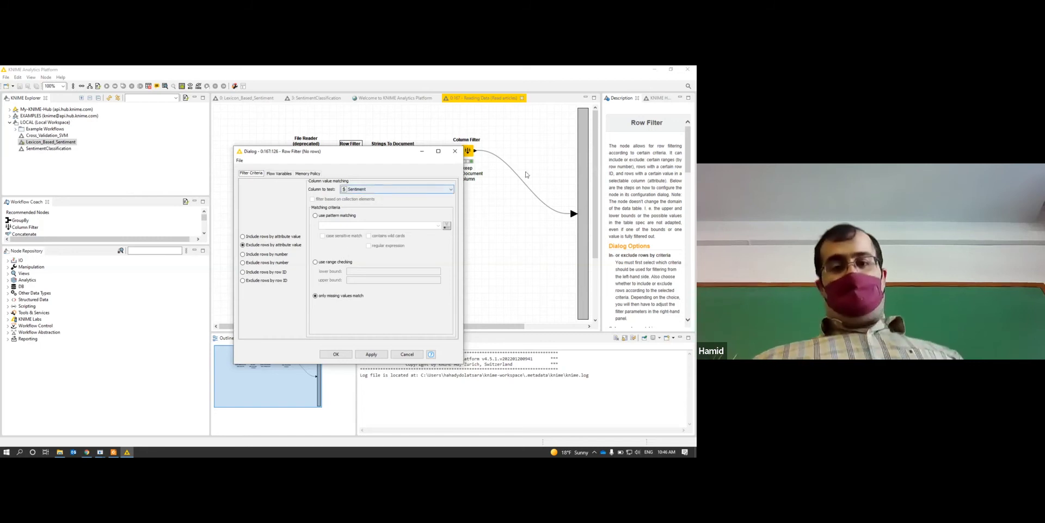
left_click(455, 151)
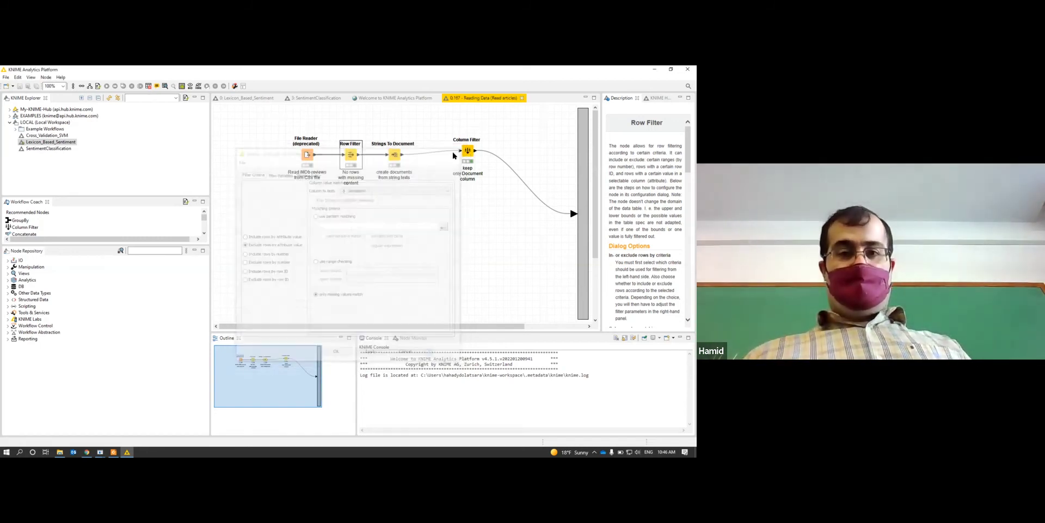
double_click(393, 156)
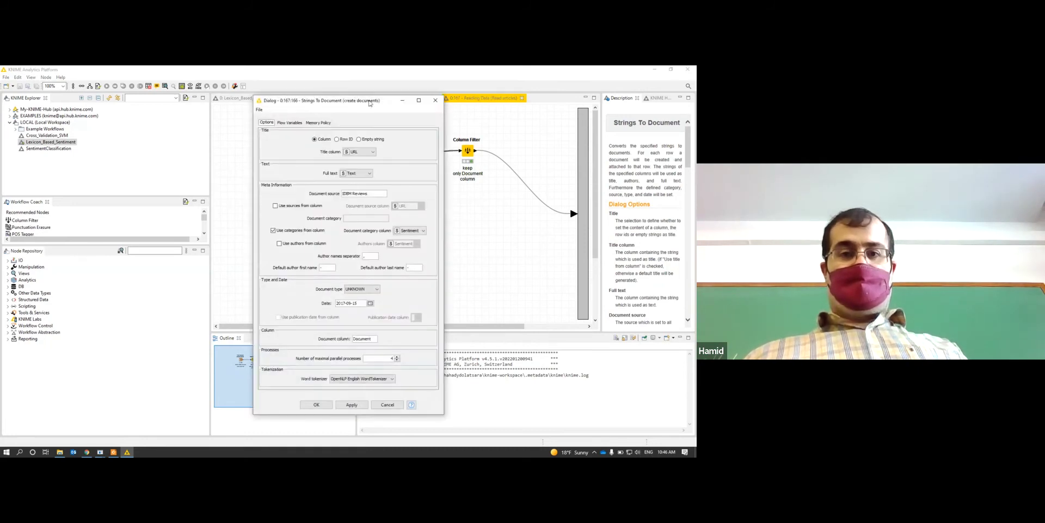
left_click_drag(362, 102, 308, 114)
left_click(378, 104)
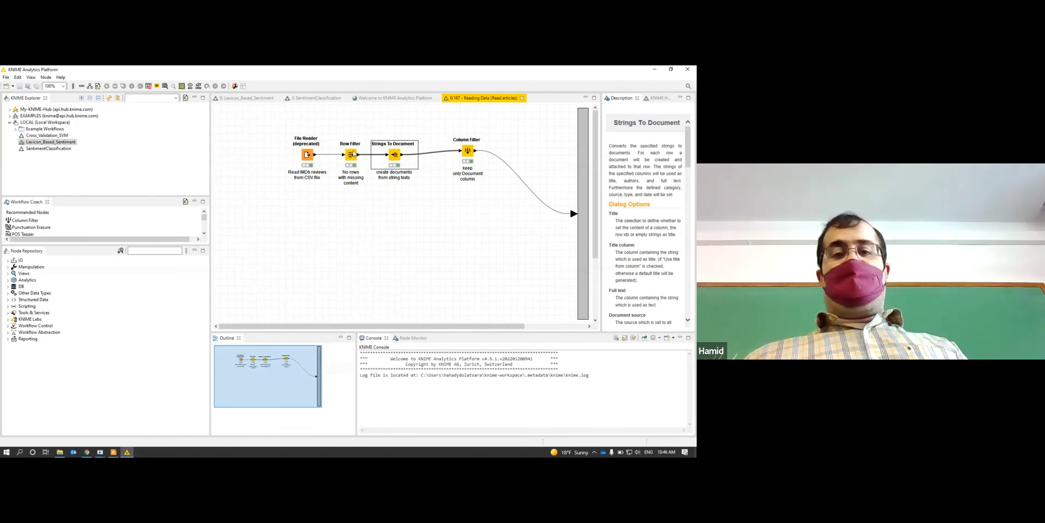
- View the Row Filter node's filtered output table and look through its review texts and Sentiment labels
left_click(353, 155)
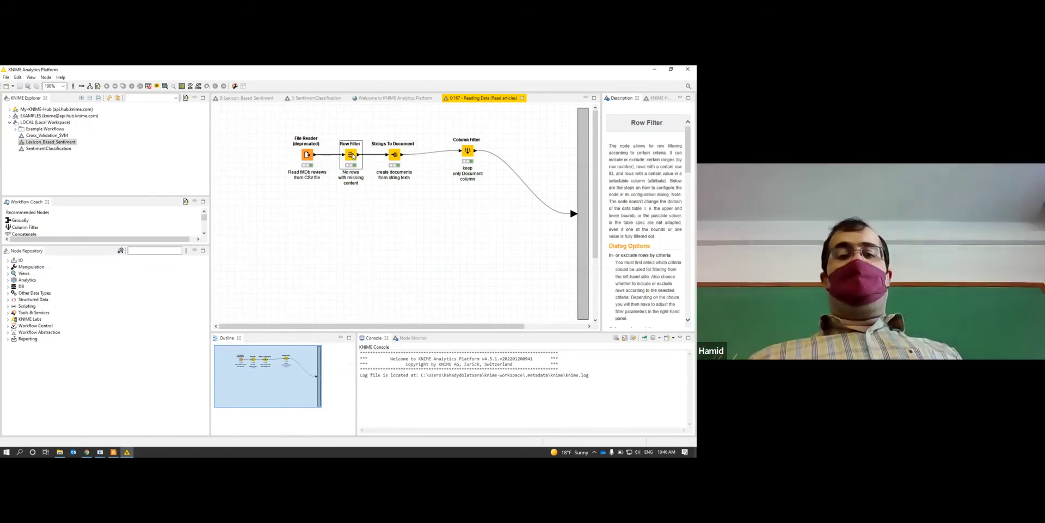
right_click(352, 156)
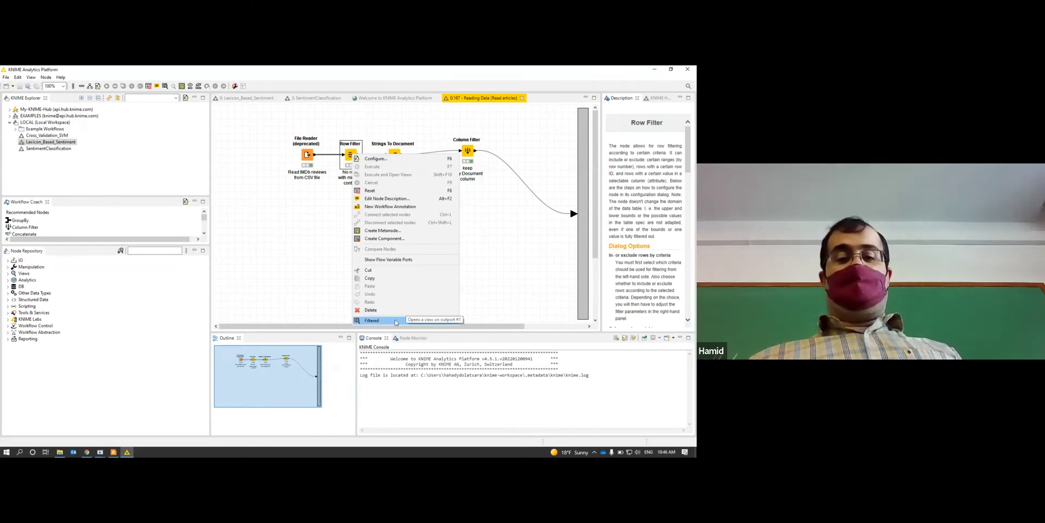
left_click(396, 322)
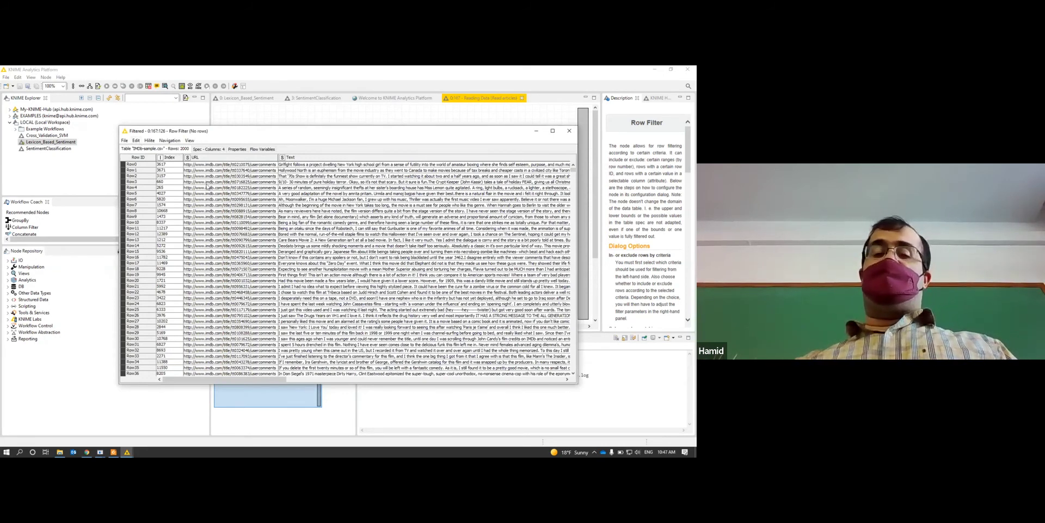
left_click_drag(204, 380, 233, 379)
left_click(511, 380)
left_click(511, 380)
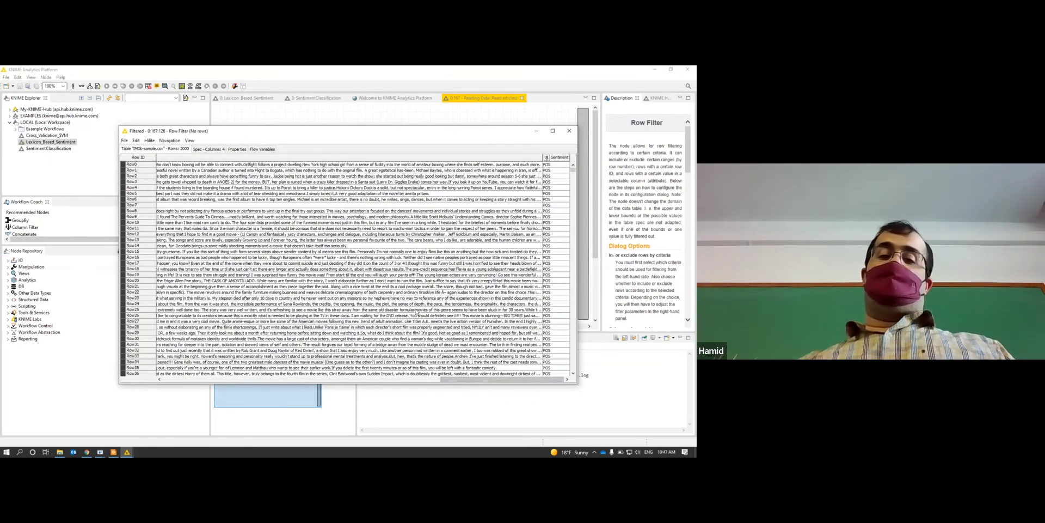
left_click_drag(469, 382, 164, 345)
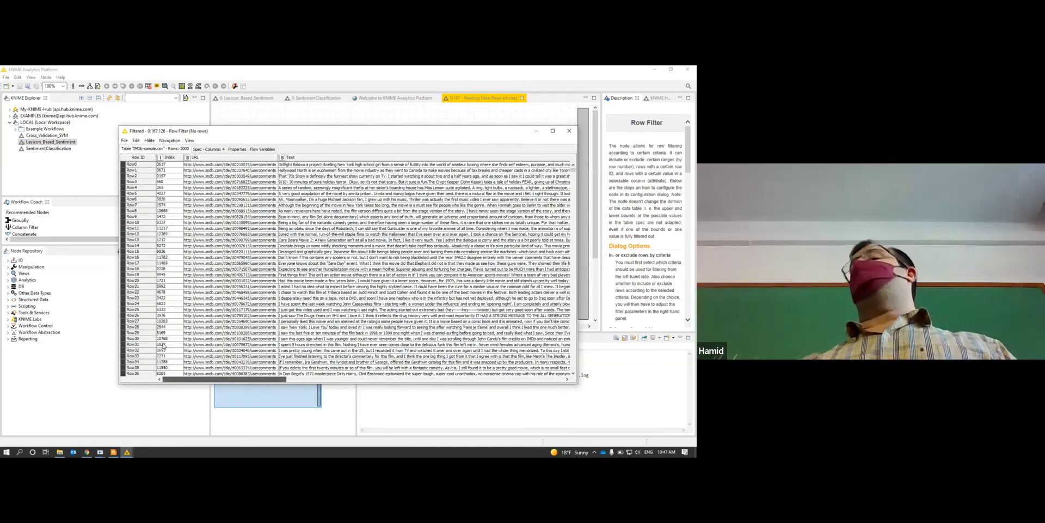
scroll(441, 334, "right", 10)
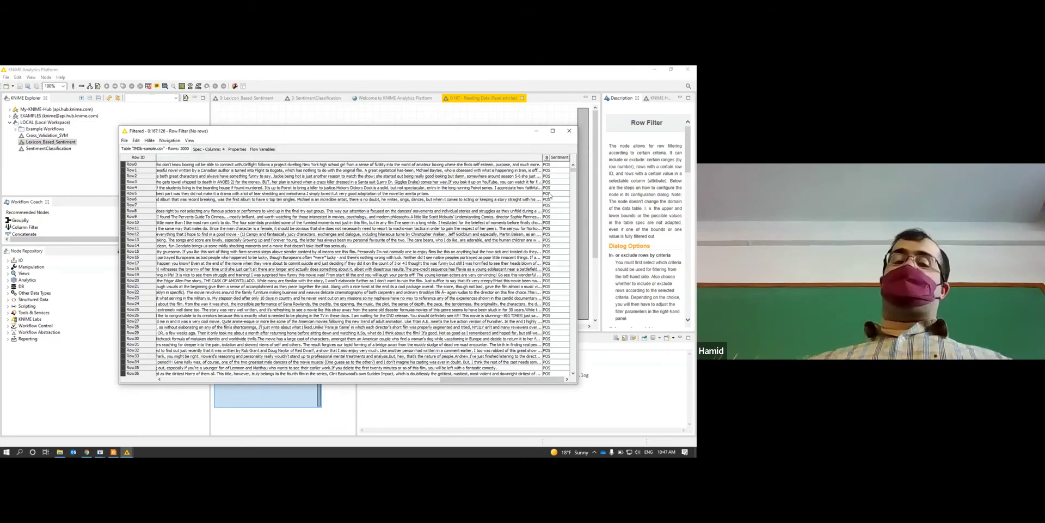
scroll(550, 232, "down", 14)
left_click_drag(577, 177, 575, 266)
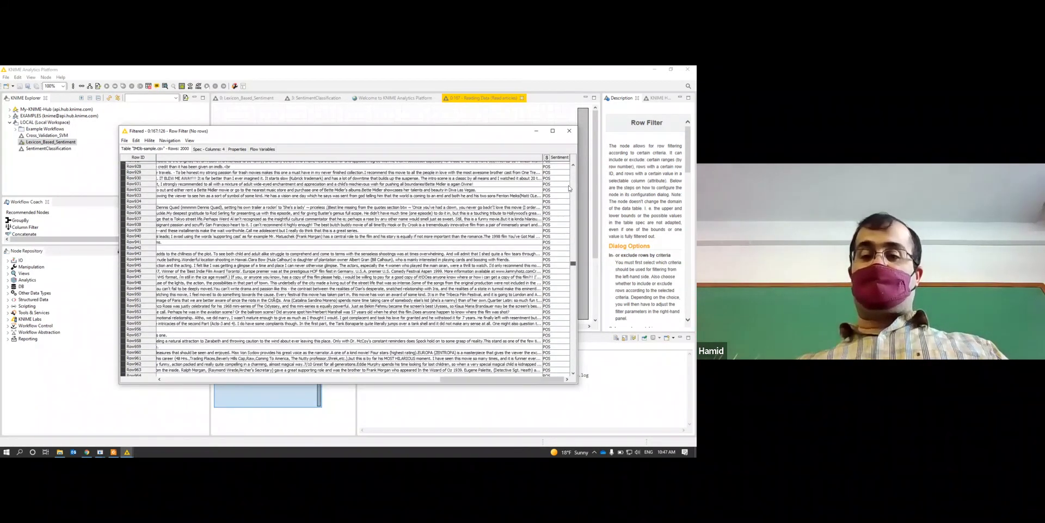
scroll(570, 188, "down", 5)
left_click(569, 130)
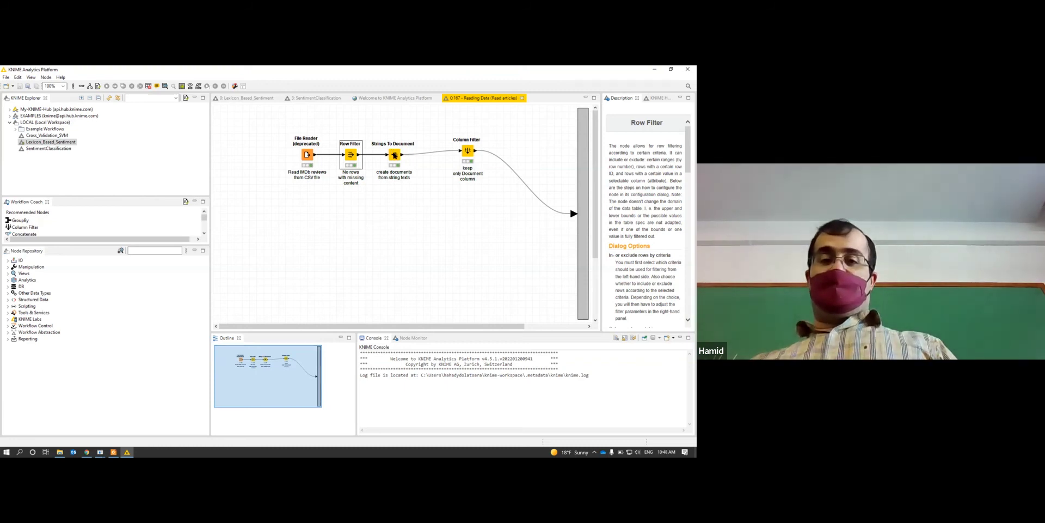
- Examine the title, full text and document category column settings of the Strings To Document node, then close its configuration
double_click(395, 155)
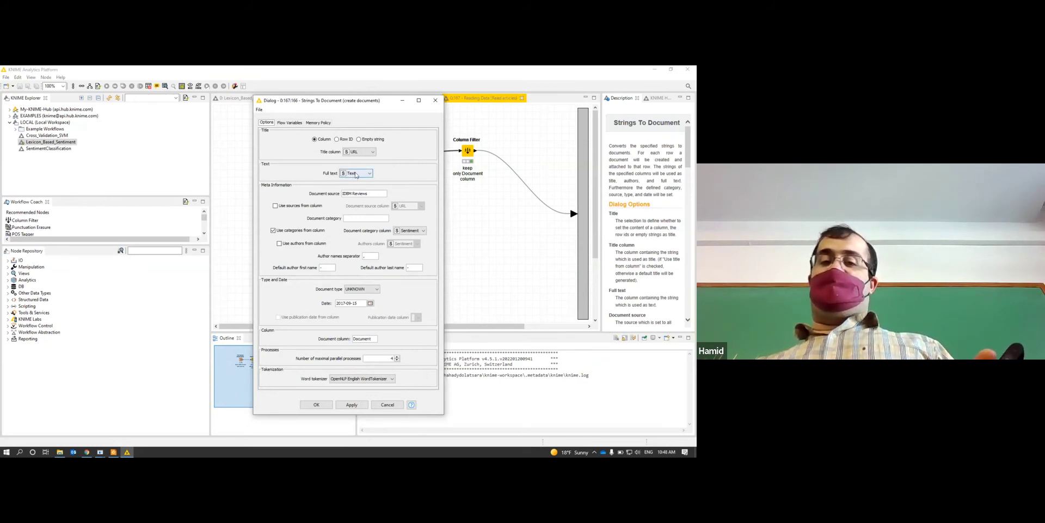
left_click(412, 234)
left_click(409, 239)
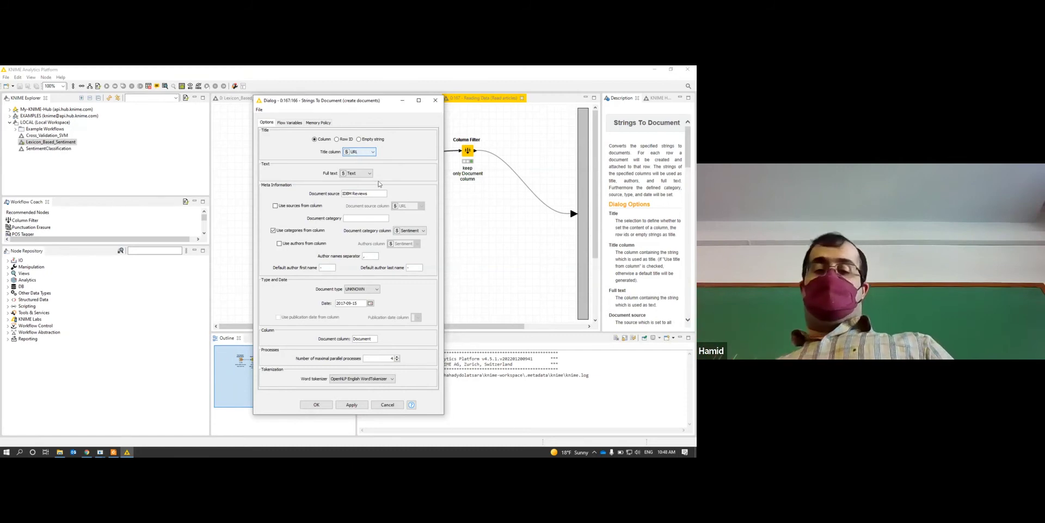
left_click(436, 101)
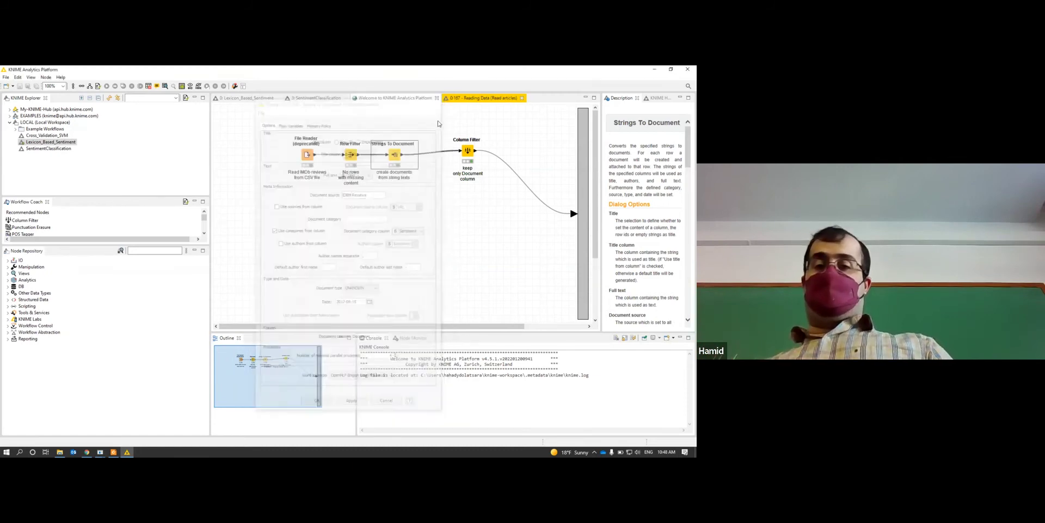
- View the Strings To Document node's output table, examine its Text, Sentiment and Document columns, and close the table
right_click(394, 153)
left_click(428, 320)
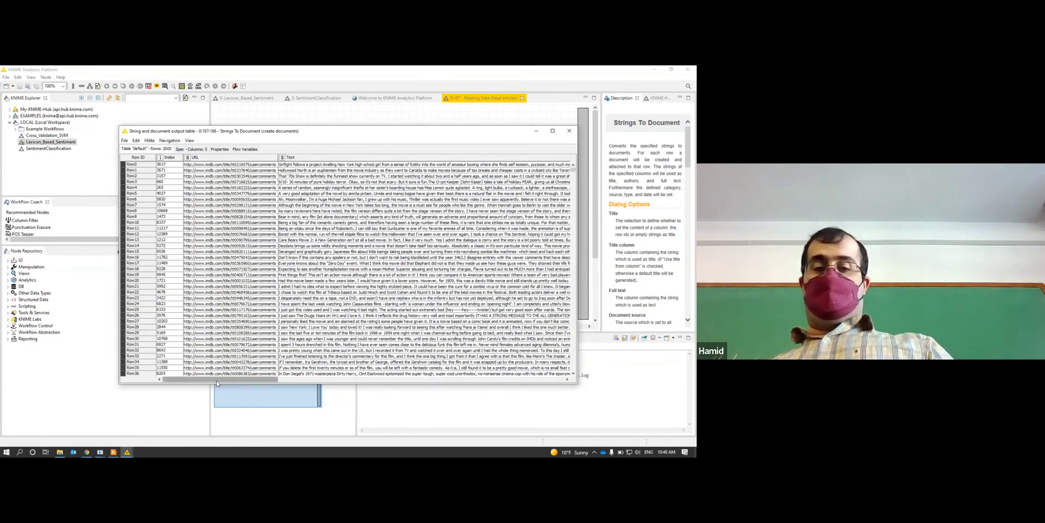
left_click_drag(216, 381, 563, 365)
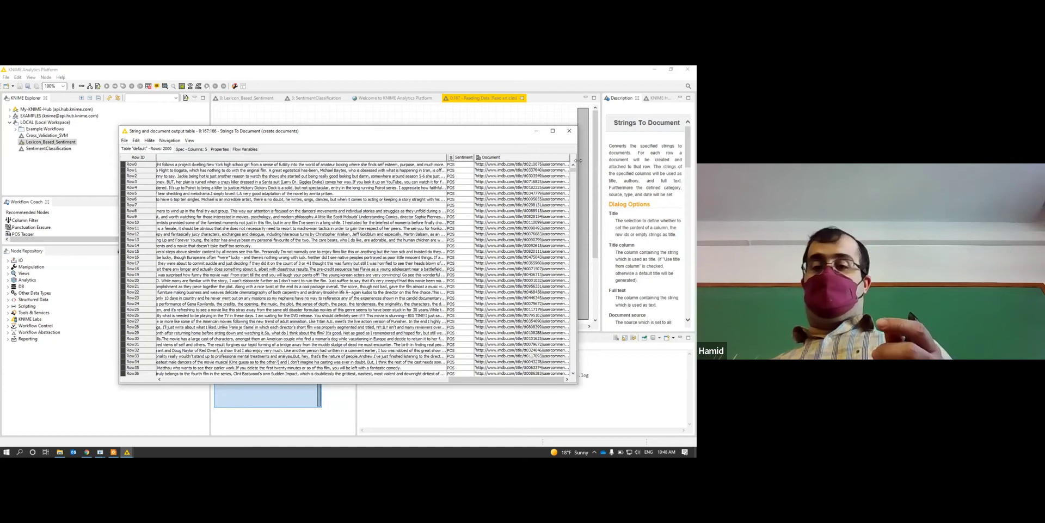
left_click_drag(579, 160, 621, 161)
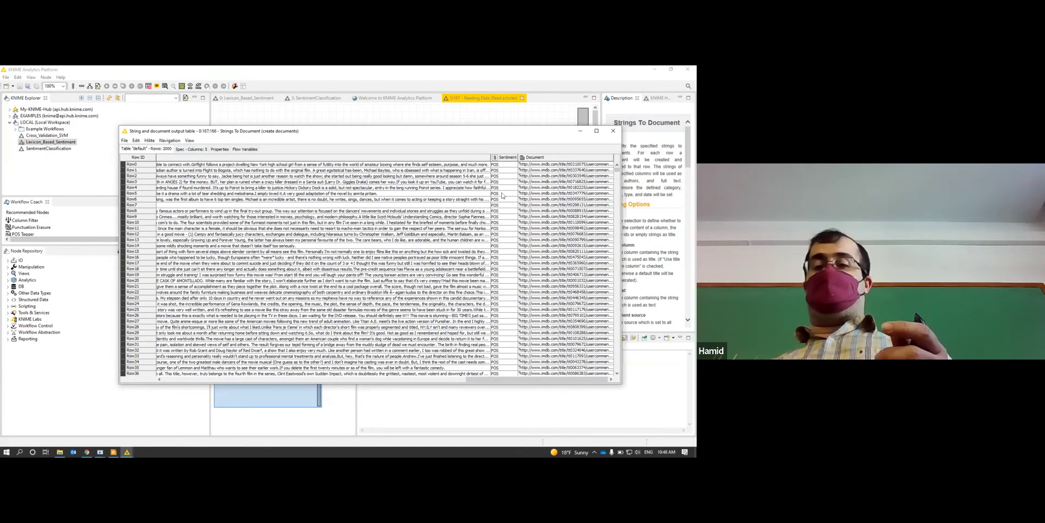
scroll(479, 380, "left", 2)
scroll(376, 372, "left", 10)
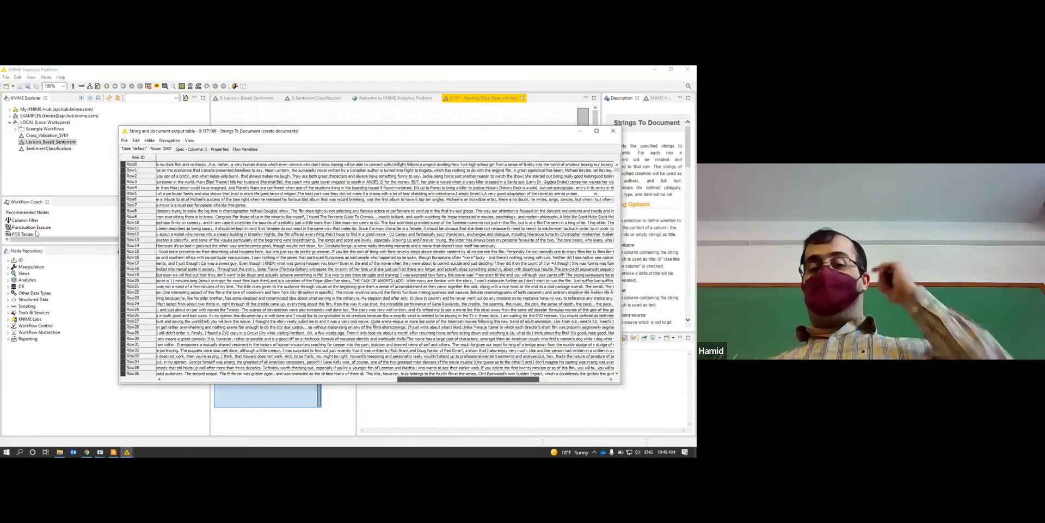
left_click_drag(184, 381, 577, 159)
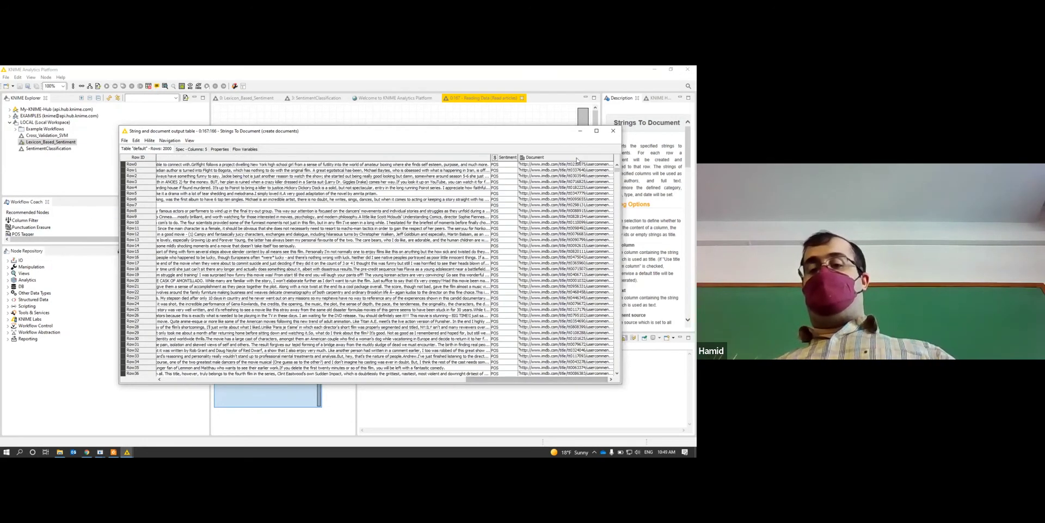
left_click(552, 158)
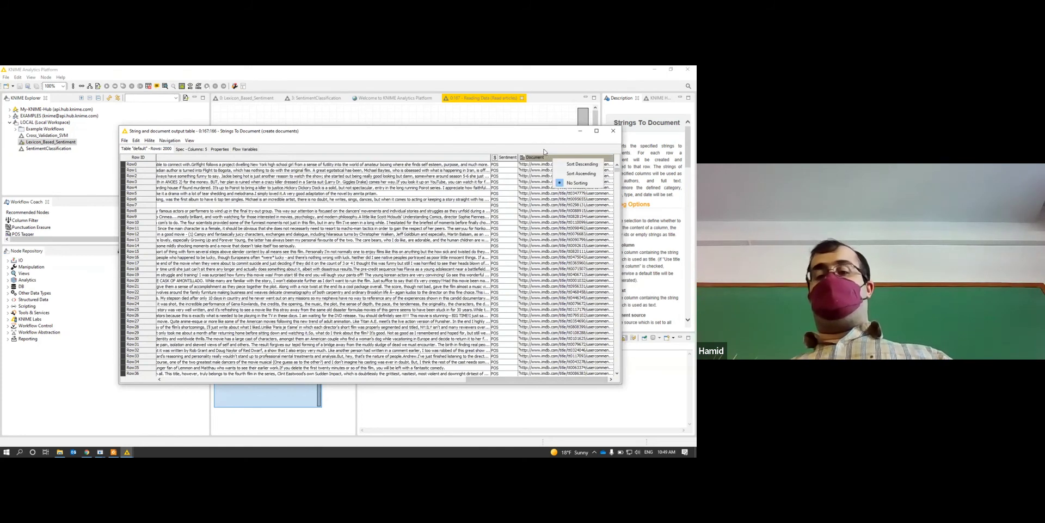
left_click(549, 158)
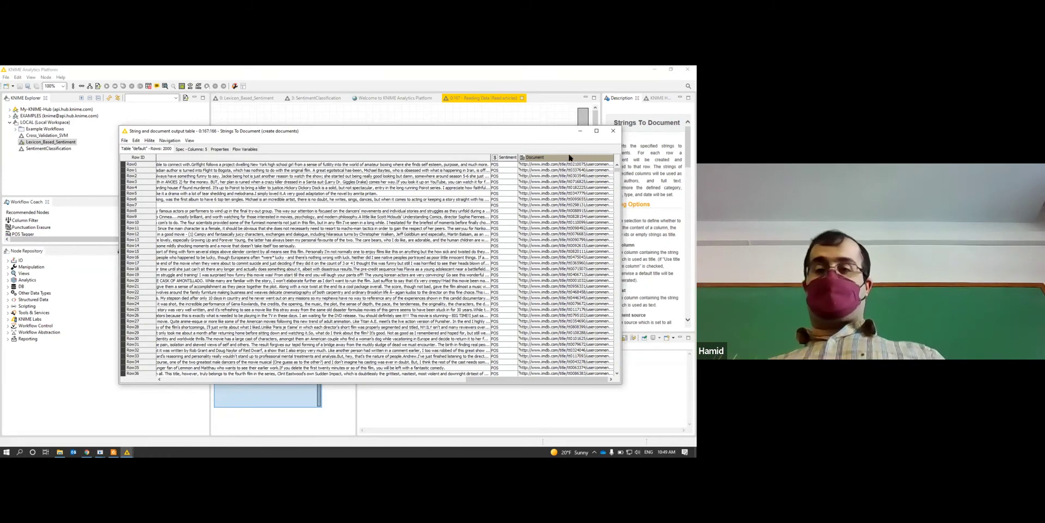
left_click(613, 131)
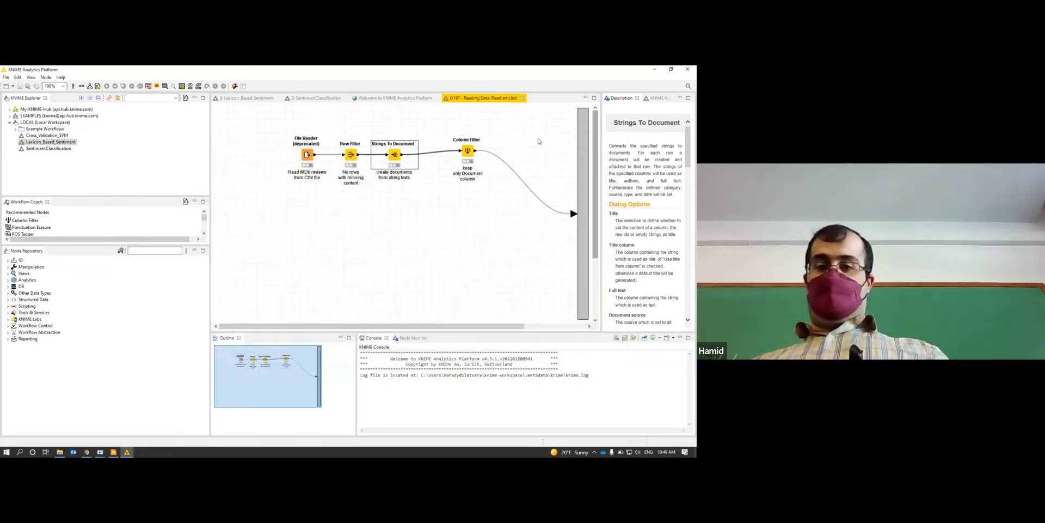
- Review the Column Filter node's included and excluded columns, and view its filtered output table
double_click(468, 153)
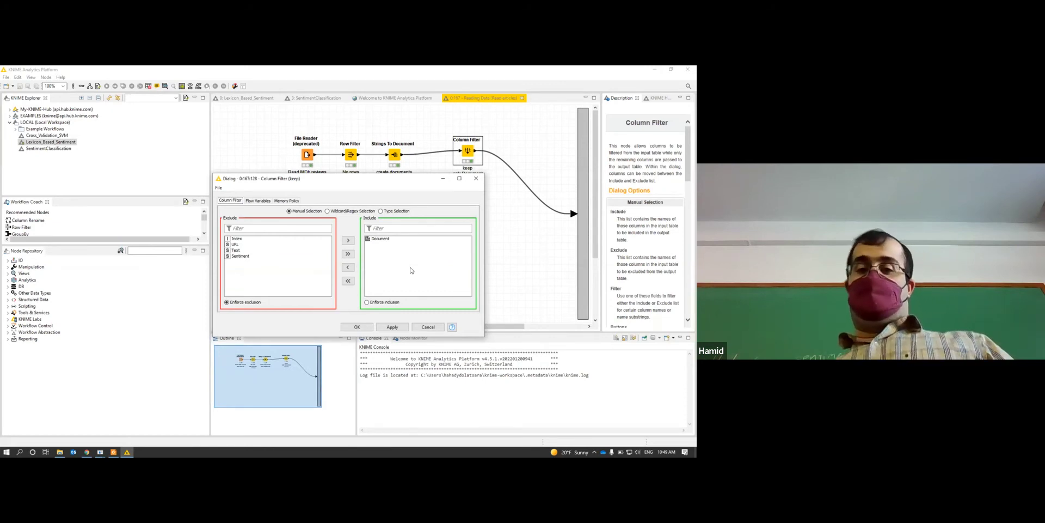
left_click(428, 326)
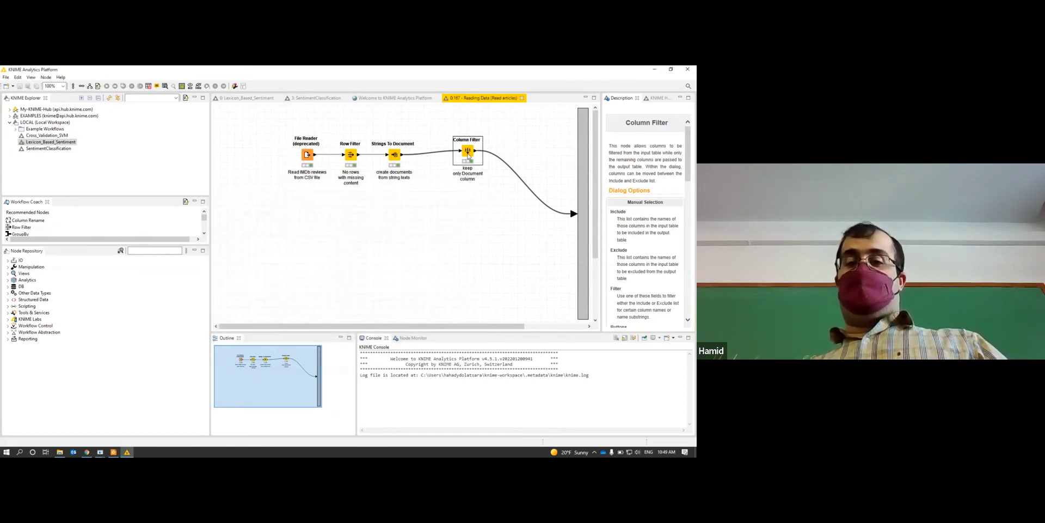
right_click(468, 156)
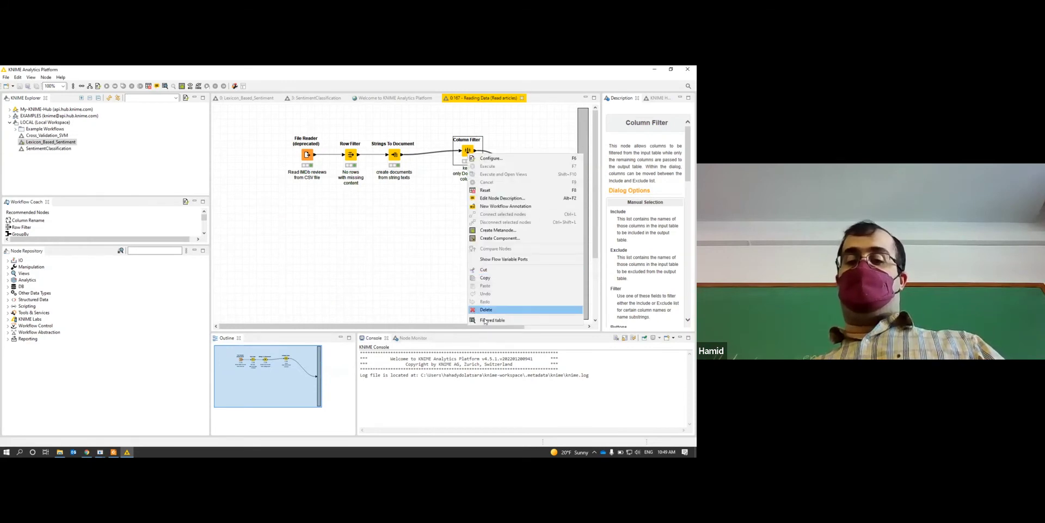
left_click(488, 320)
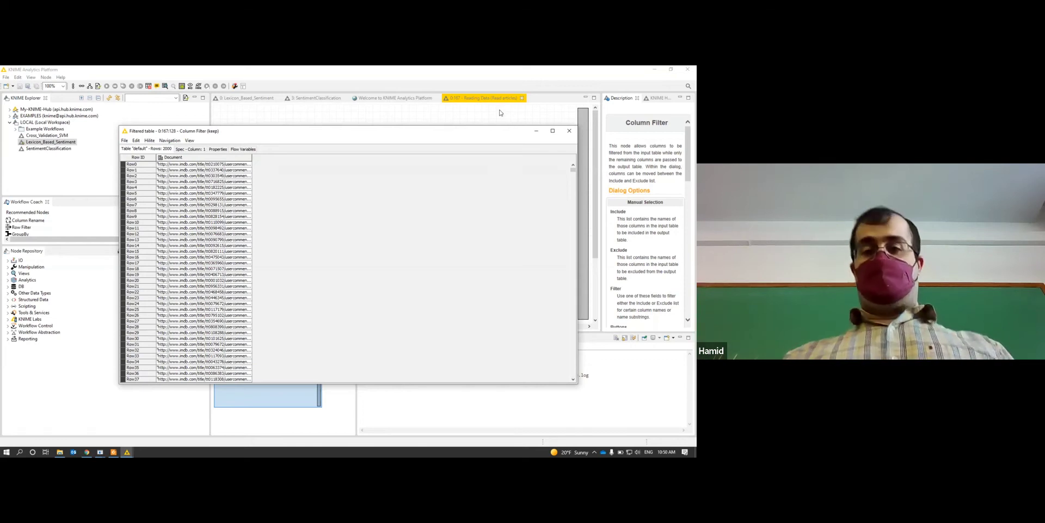
left_click(569, 132)
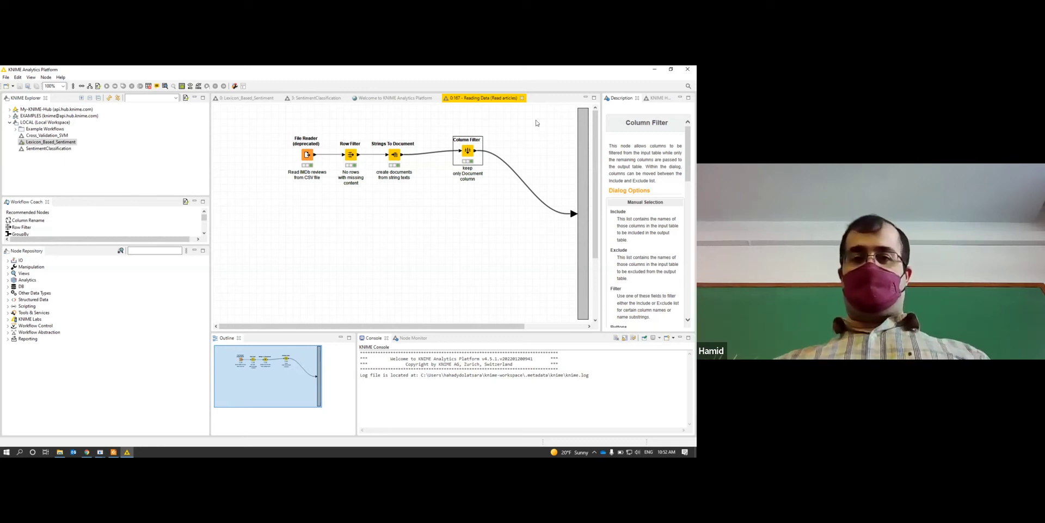
- Leave the Reading Data metanode, open Pre-processing, and review the descriptions of its Number Filter, Punctuation Erasure, Stop Word Filter and Case Converter nodes
left_click(521, 98)
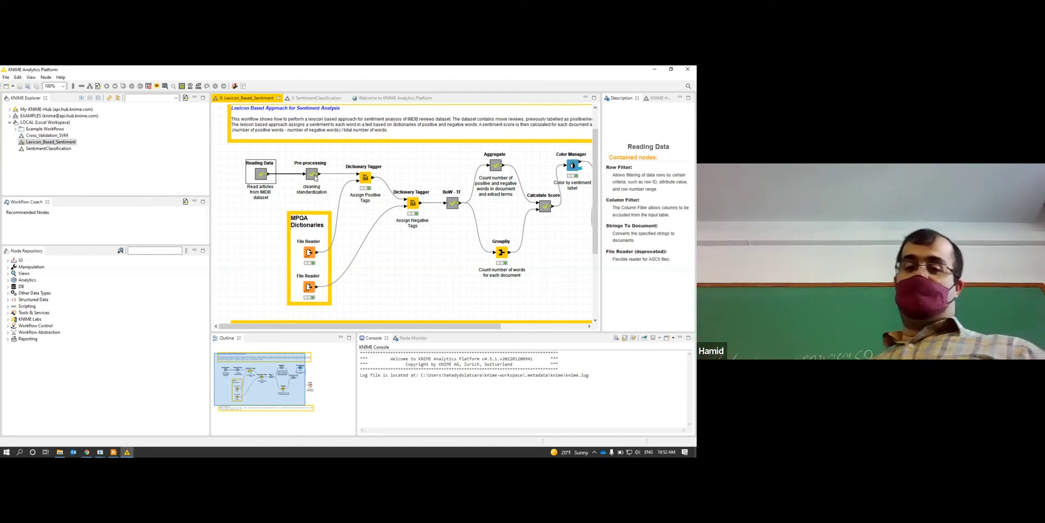
left_click(314, 177)
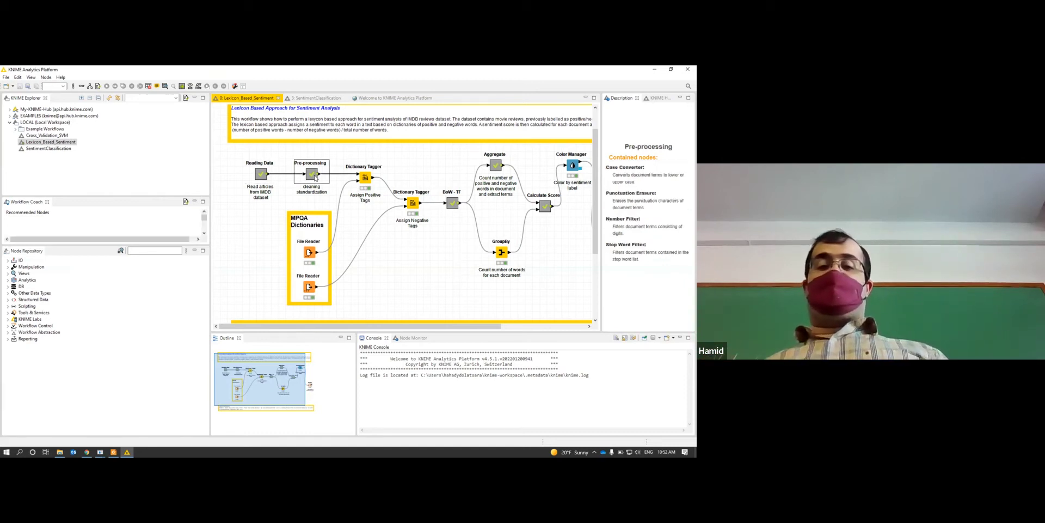
double_click(315, 178)
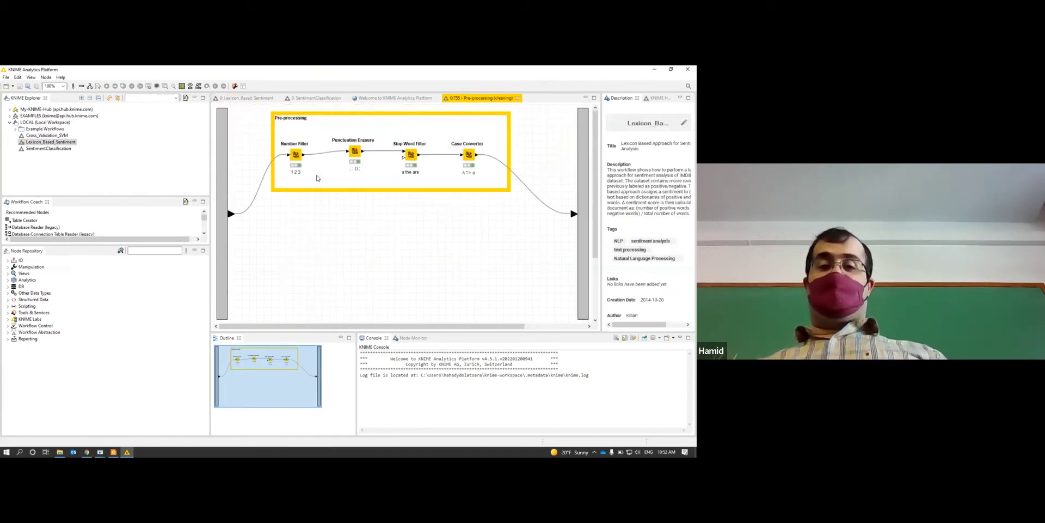
left_click(296, 155)
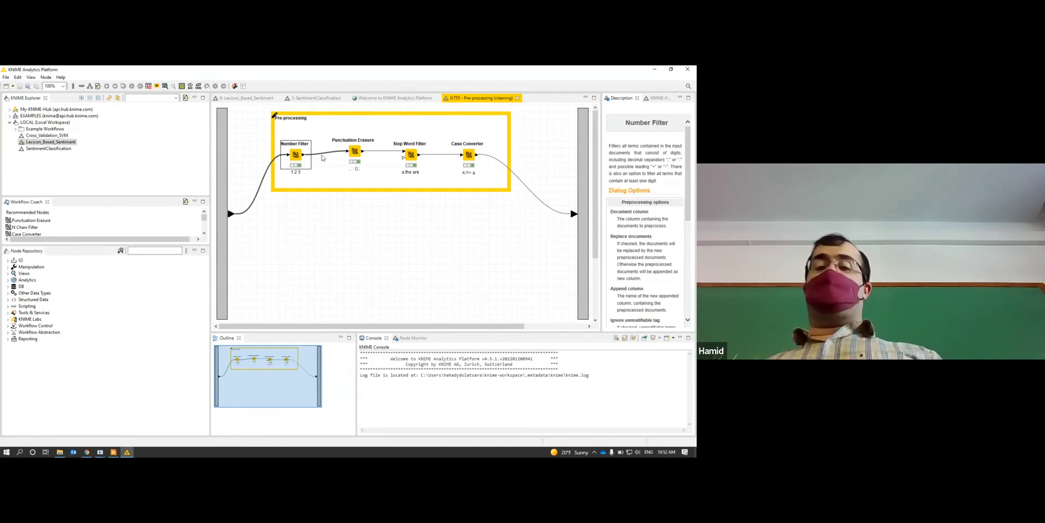
left_click(355, 152)
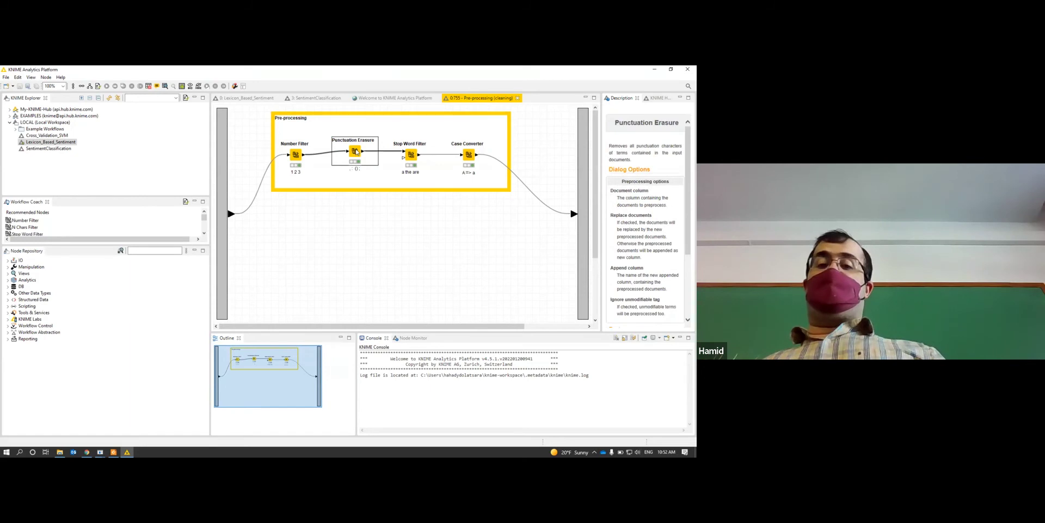
left_click(412, 156)
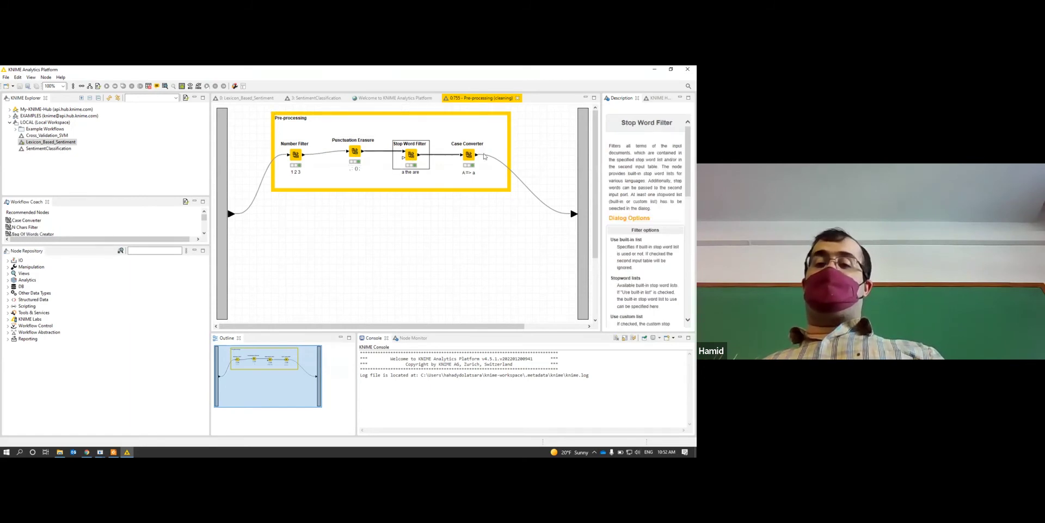
left_click(468, 155)
left_click(359, 156)
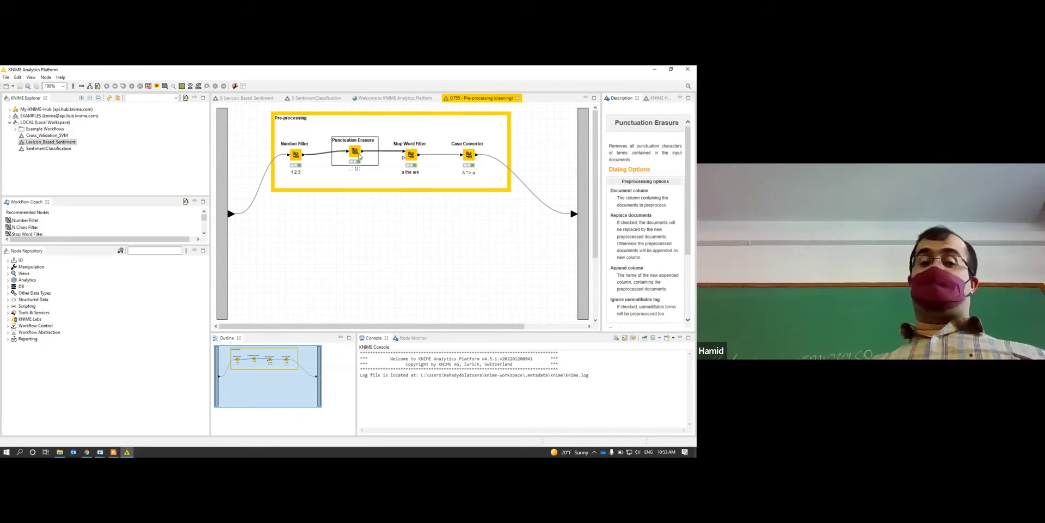
left_click(412, 156)
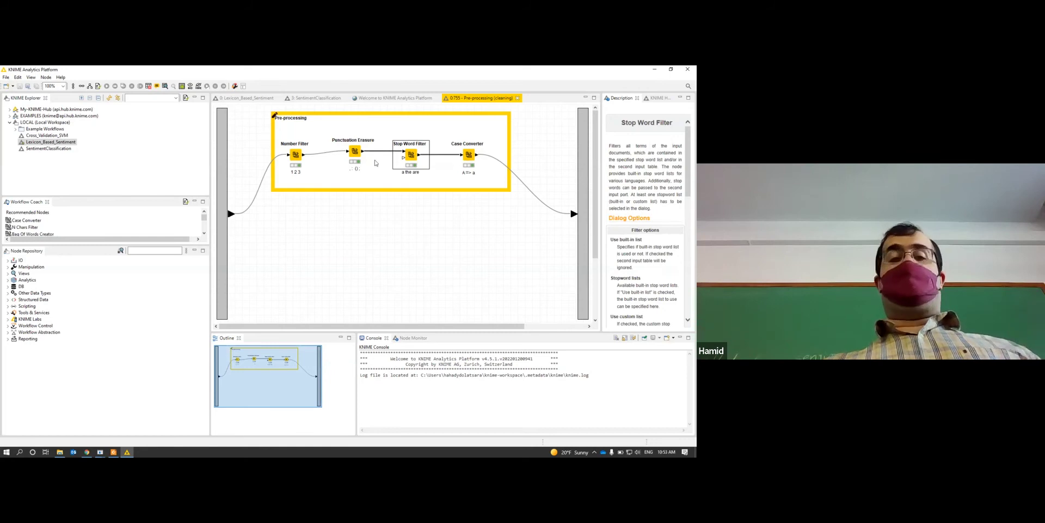
- Examine the Number Filter's filtering mode and preprocessing settings and the Punctuation Erasure's document column settings, without changing either configuration
double_click(296, 156)
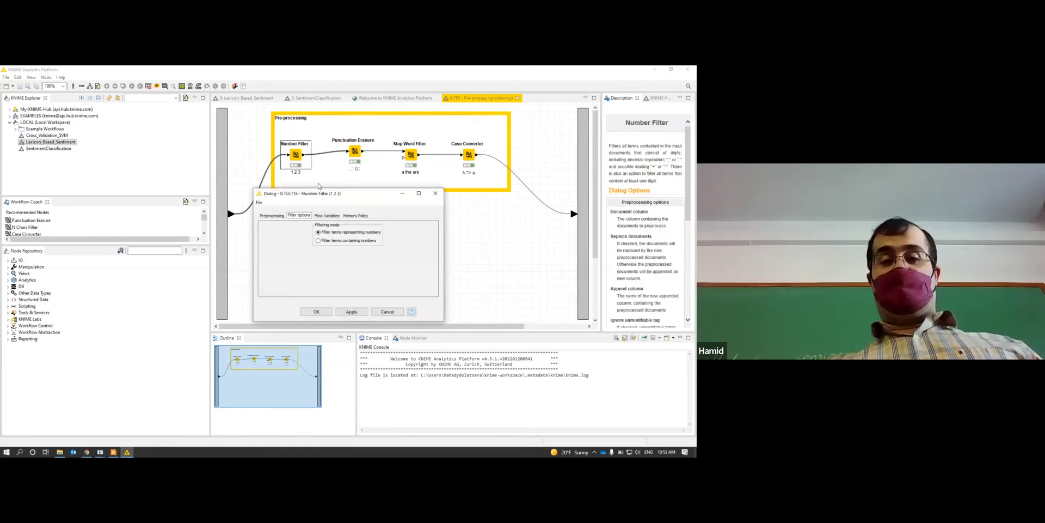
left_click(277, 218)
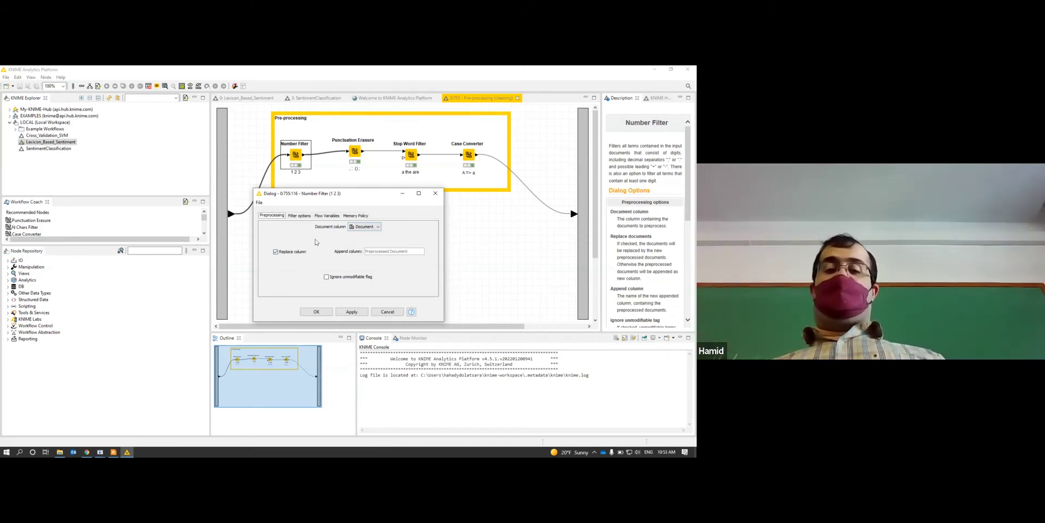
left_click(434, 195)
double_click(355, 155)
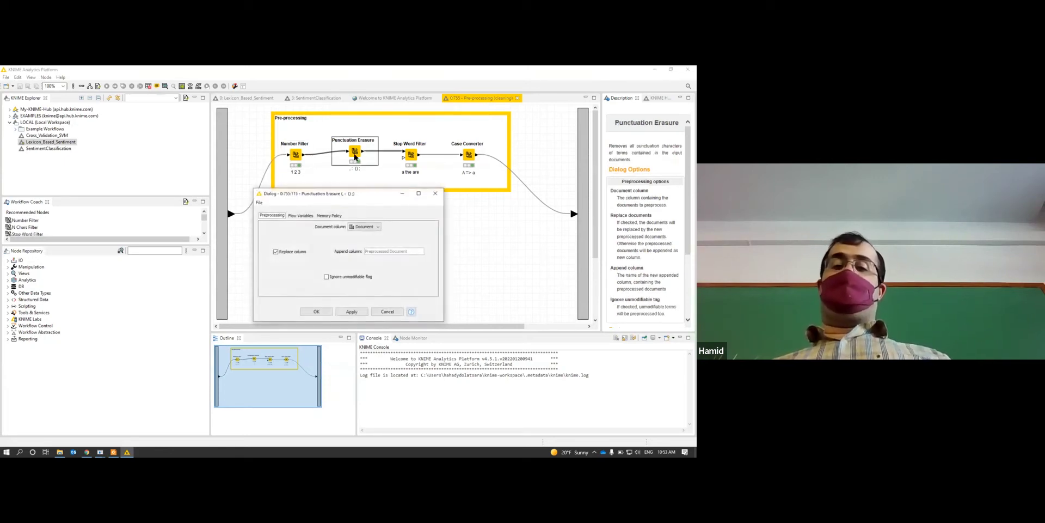
left_click(374, 231)
left_click(365, 234)
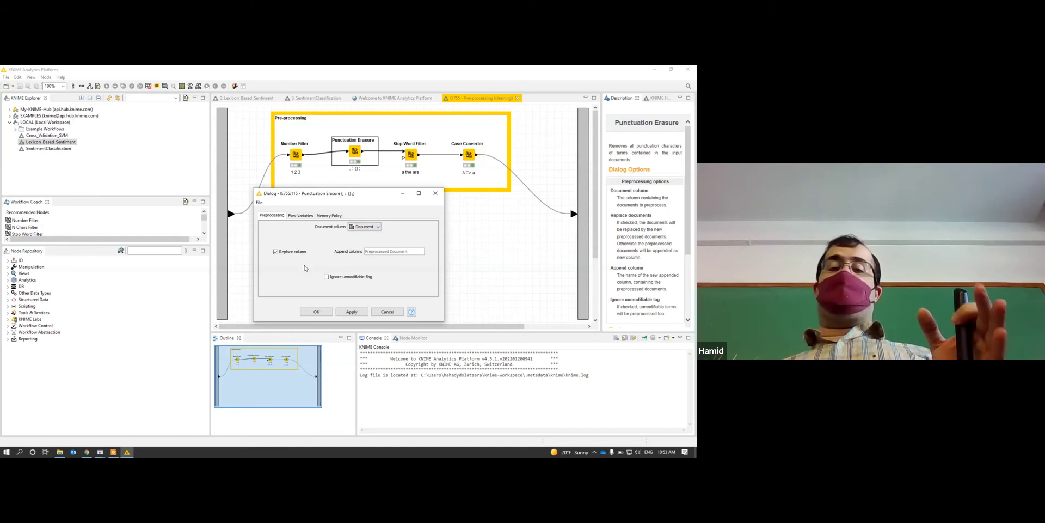
left_click(389, 311)
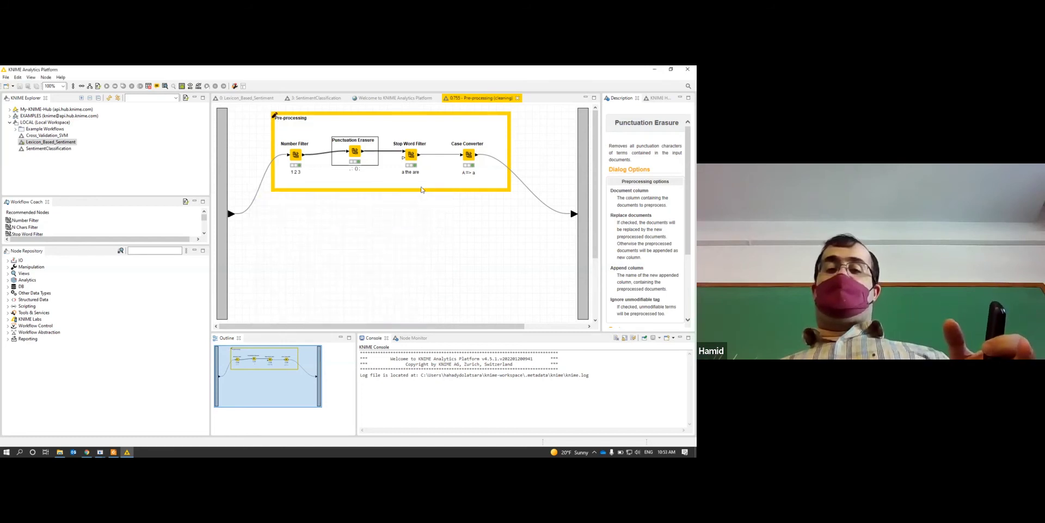
- Examine the Stop Word Filter's stopword list and preprocessing settings and the Case Converter's case option, leaving both configurations unchanged
left_click(411, 156)
double_click(411, 157)
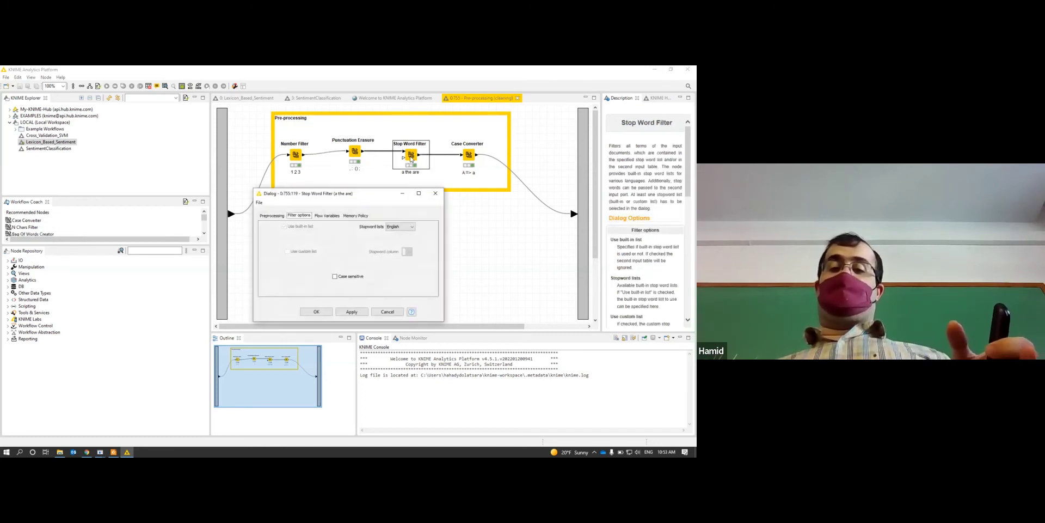
left_click(272, 216)
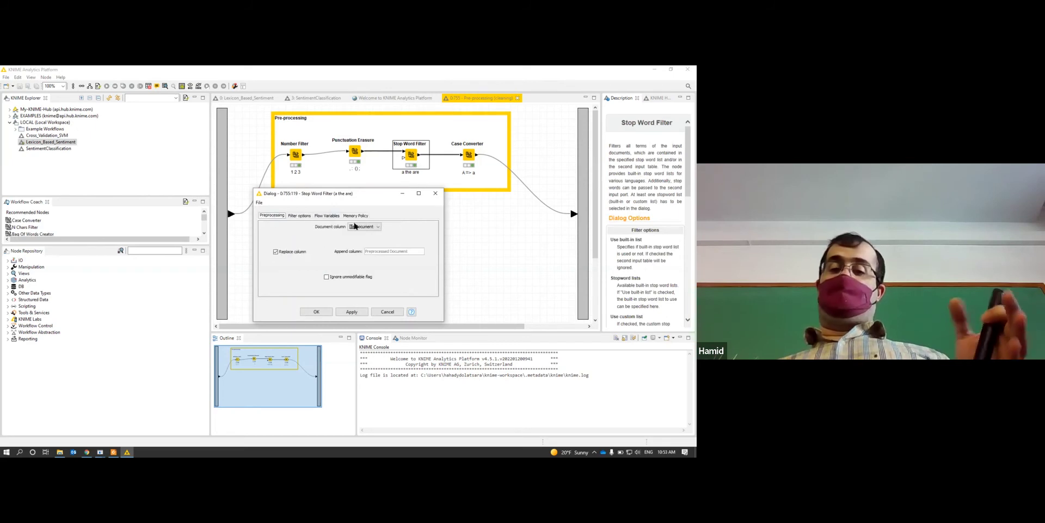
left_click(387, 311)
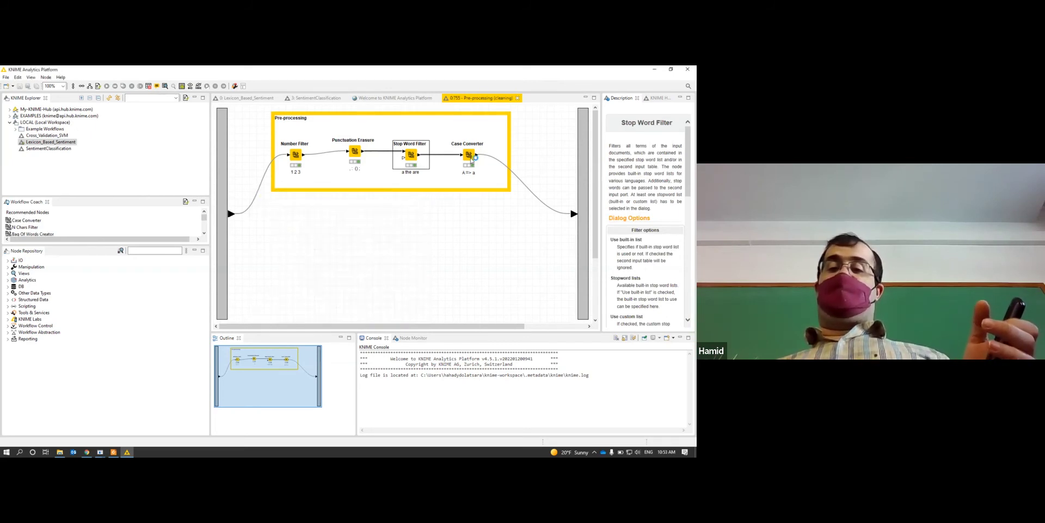
double_click(471, 158)
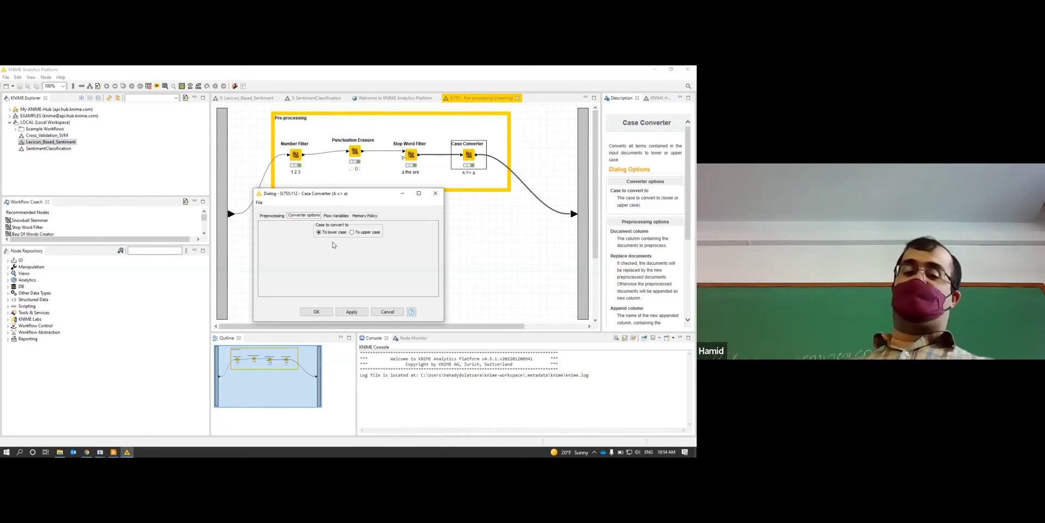
left_click(435, 193)
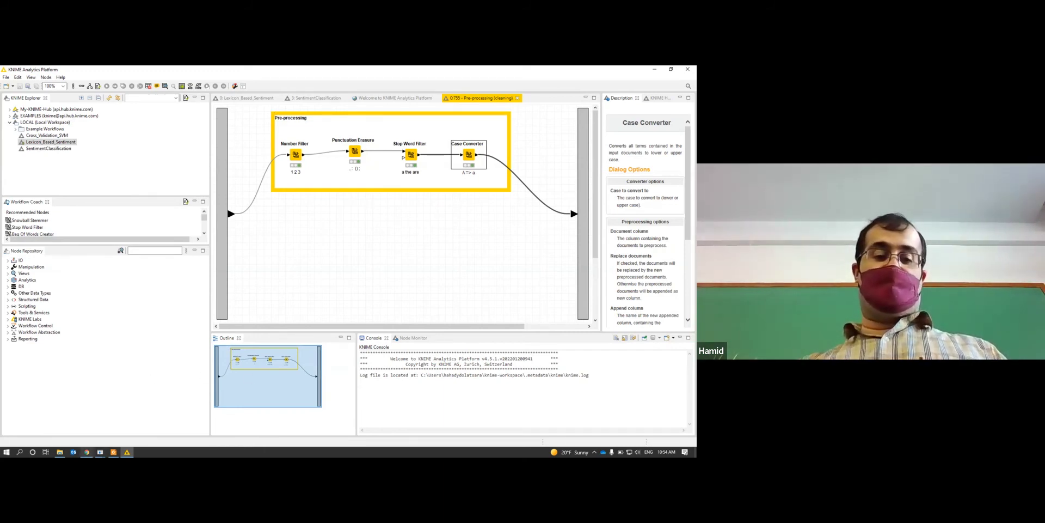
- Switch to Chrome and view the open Google results for "english stop words" and "english punctuations"
left_click(86, 452)
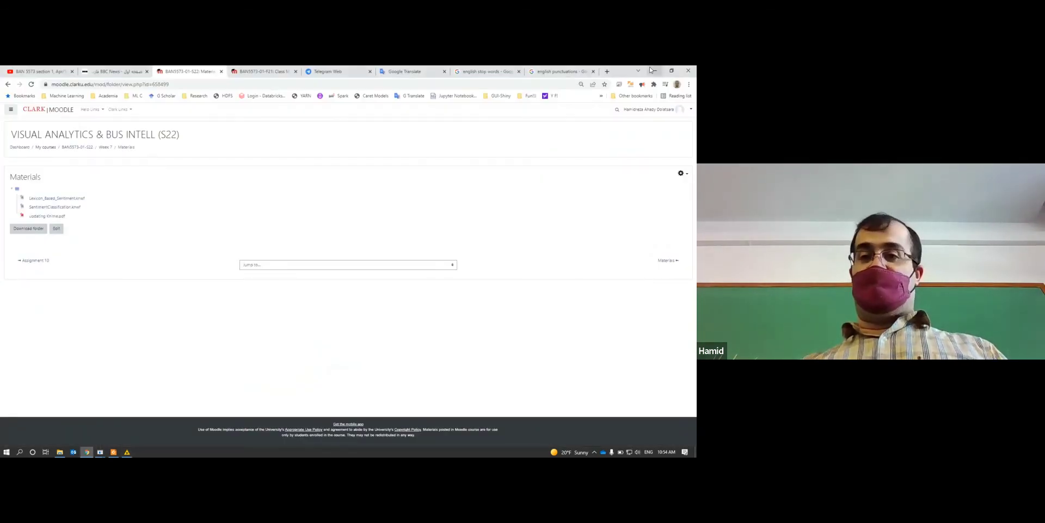
double_click(624, 73)
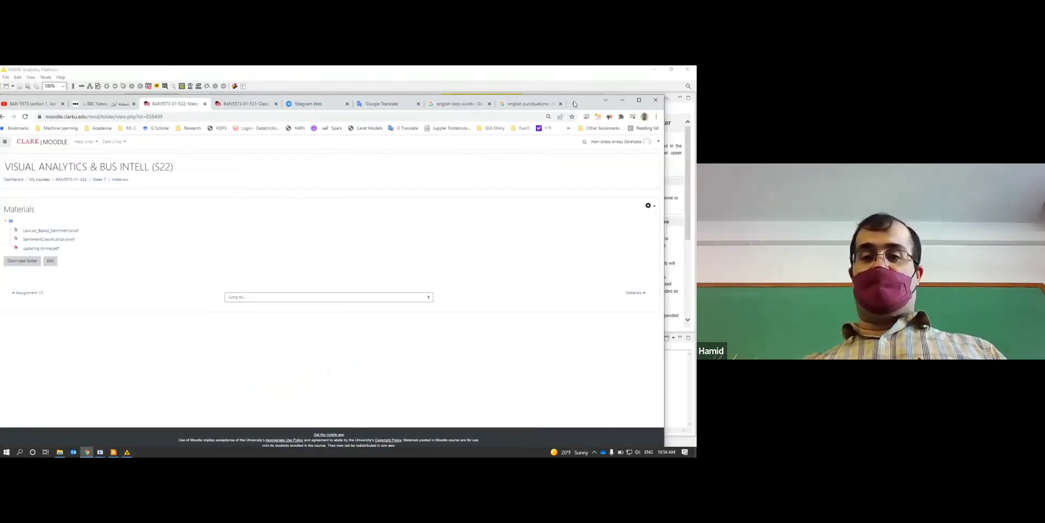
left_click(458, 105)
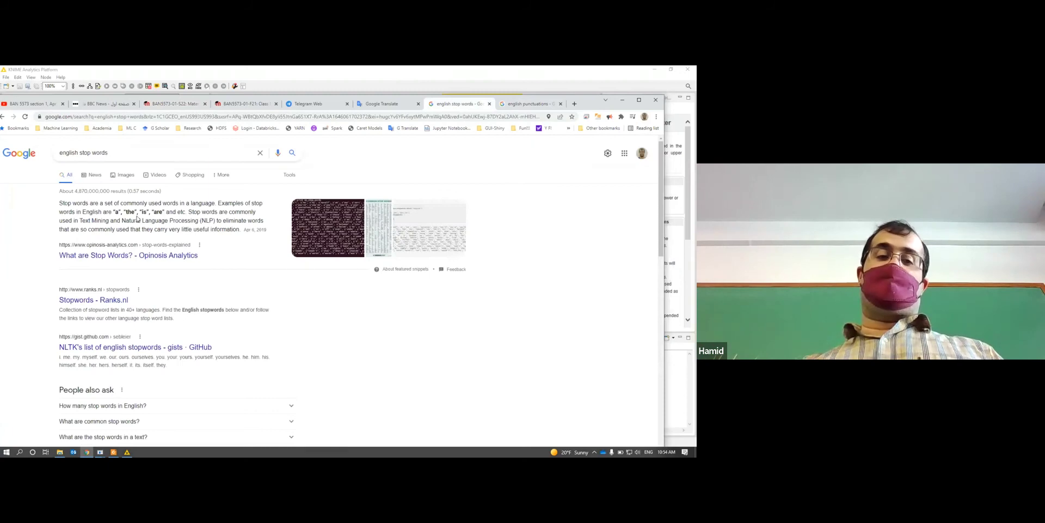
left_click(532, 107)
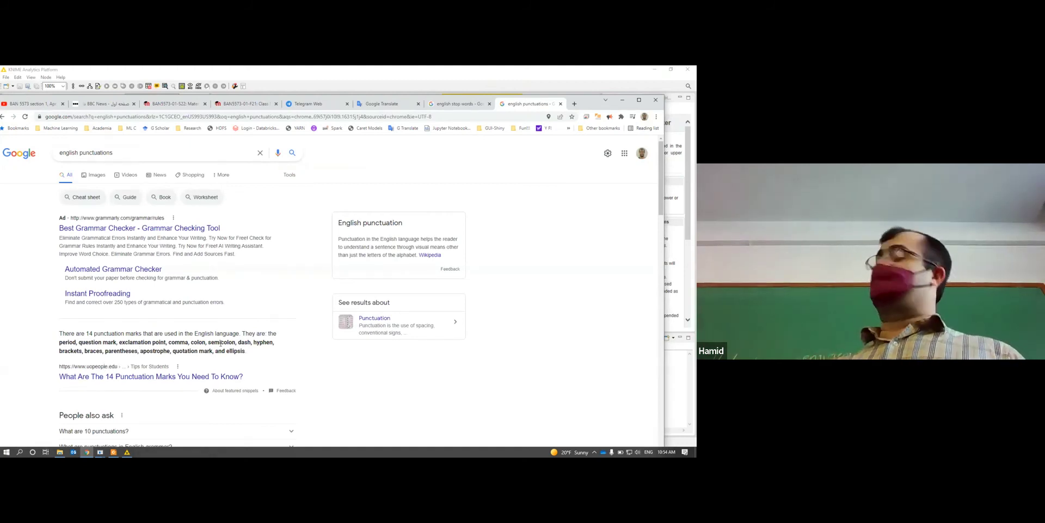
- Return to KNIME, leave the Pre-processing metanode, and examine the upper File Reader's settings and preview for MPQA-OpinionCorpus-PositiveList.csv
left_click(183, 70)
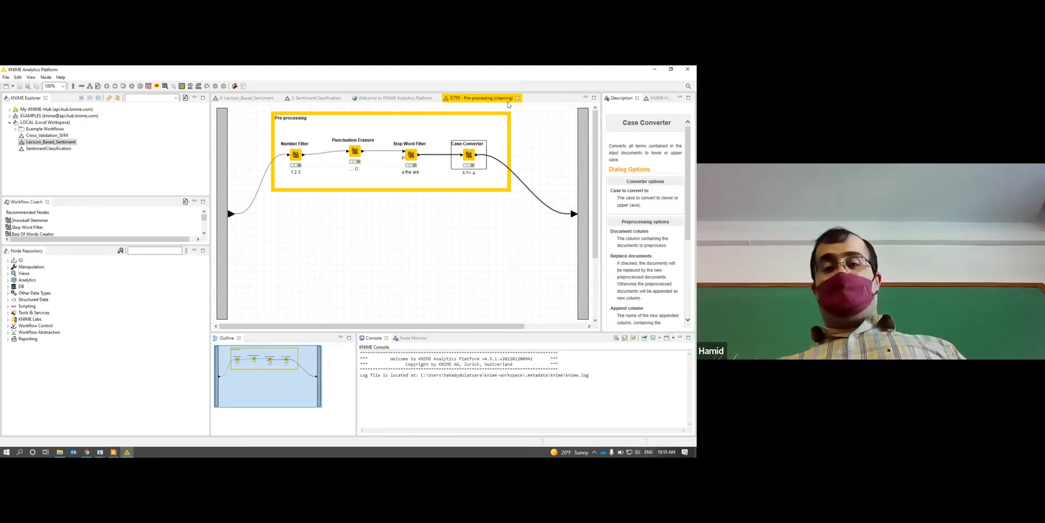
key("ctrl+w")
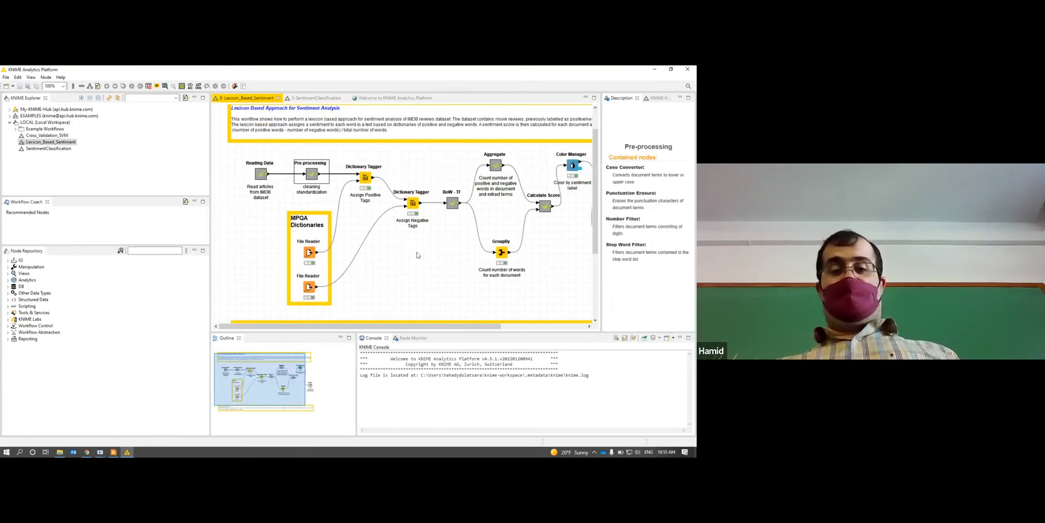
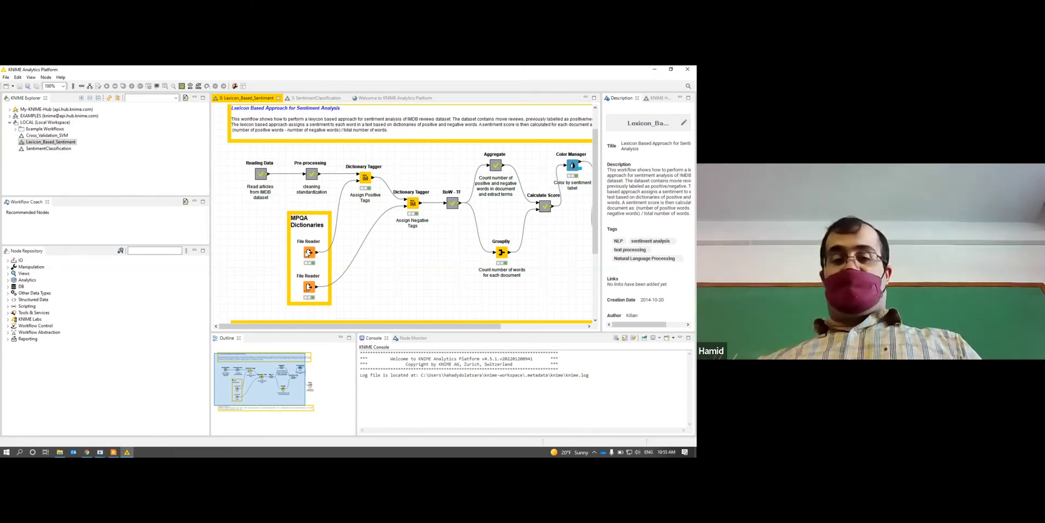
left_click(308, 252)
double_click(308, 252)
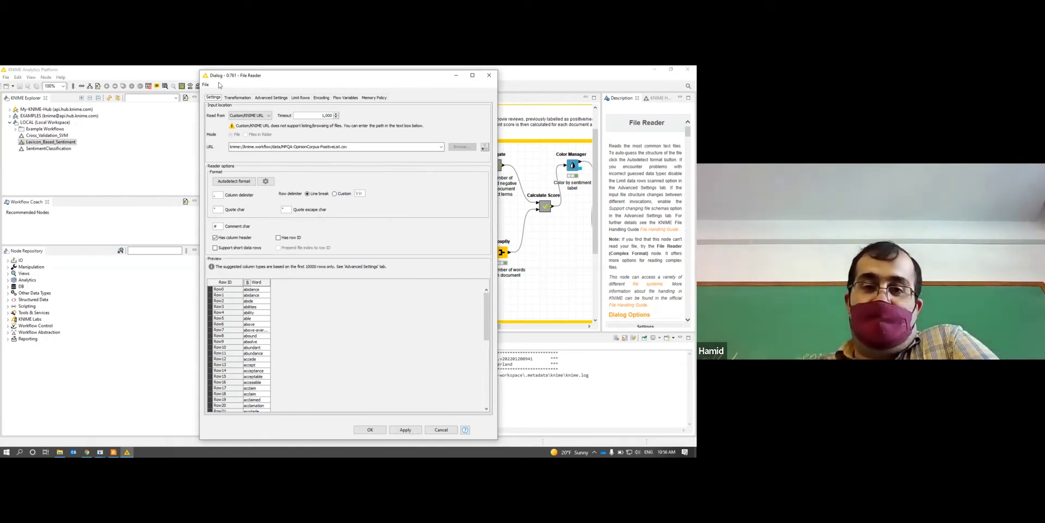
left_click_drag(218, 79, 223, 150)
left_click(317, 333)
- Examine the lower File Reader's file URL and word preview for MPQA-OpinionCorpus-NegativeList.csv, leaving its configuration unchanged
left_click(309, 287)
double_click(308, 287)
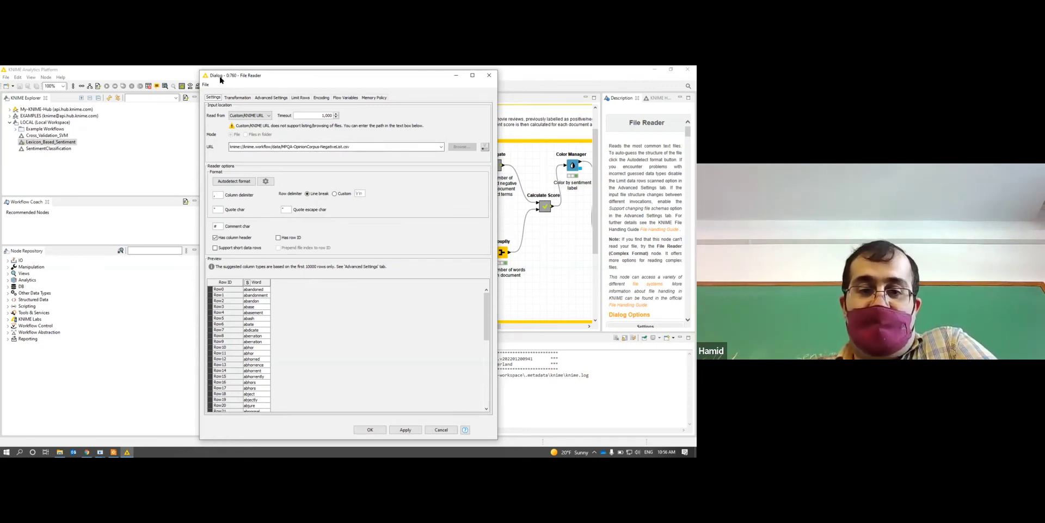
left_click_drag(220, 79, 245, 102)
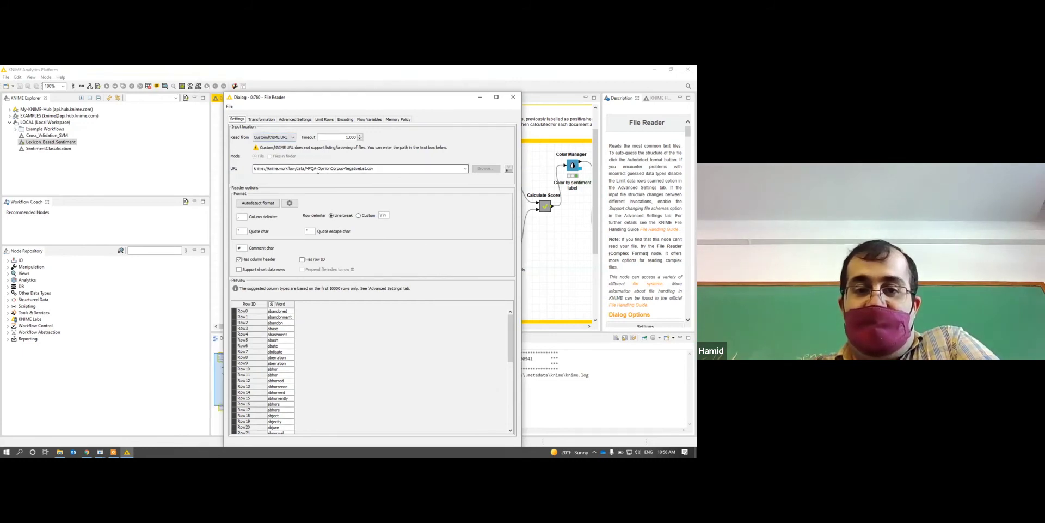
left_click(375, 169)
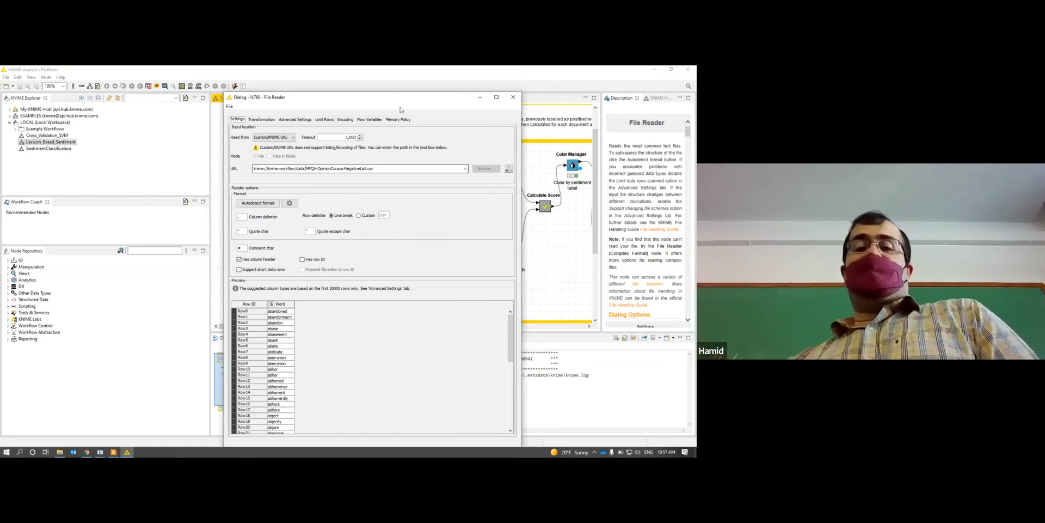
left_click(513, 97)
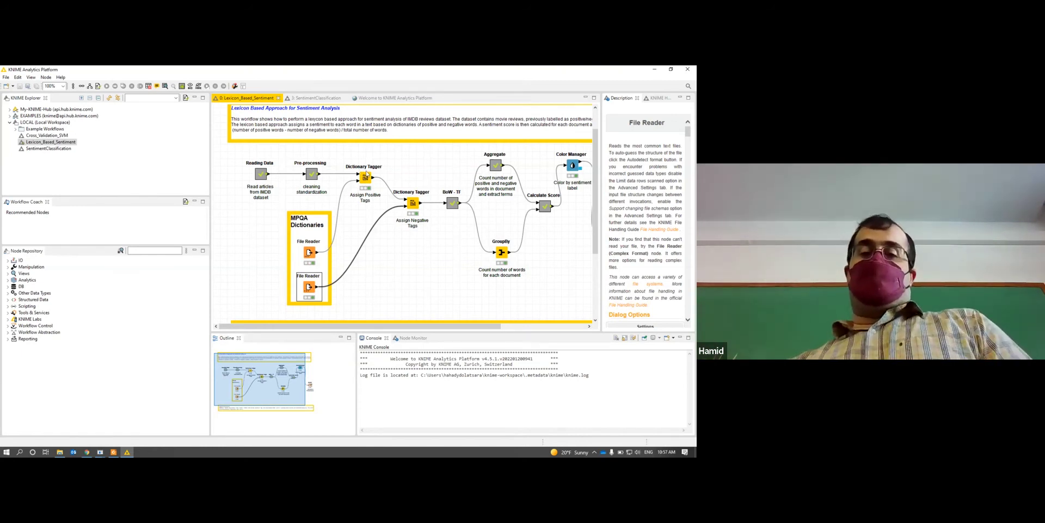
- Check the dictionary column in the Assign Positive Tags Dictionary Tagger, and compare it with the Word column in the positive File Reader
left_click(368, 177)
double_click(367, 178)
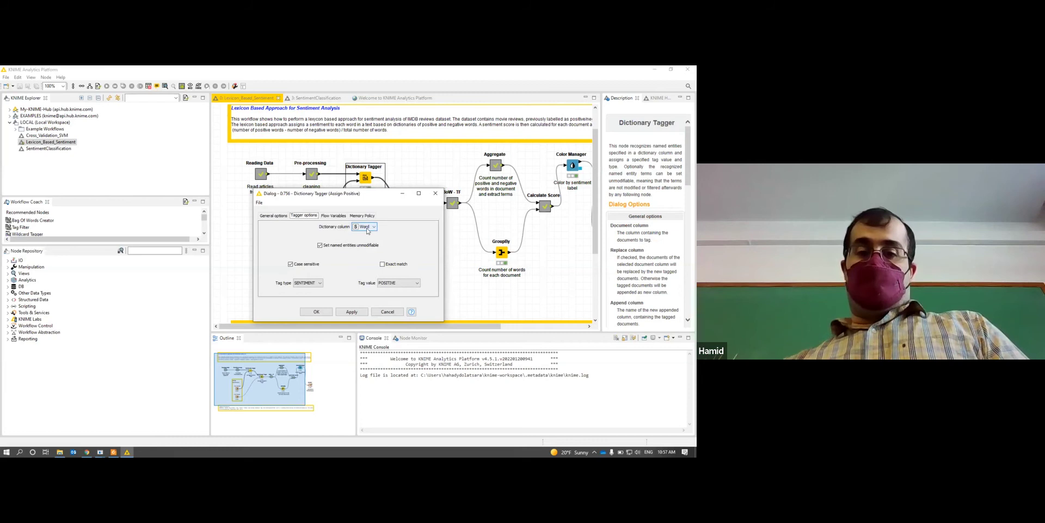
left_click(435, 194)
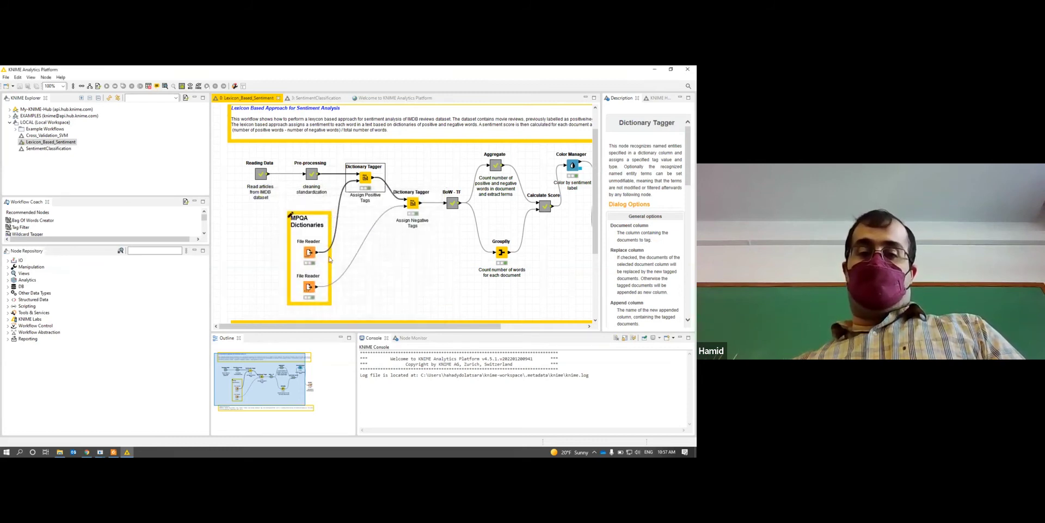
double_click(309, 253)
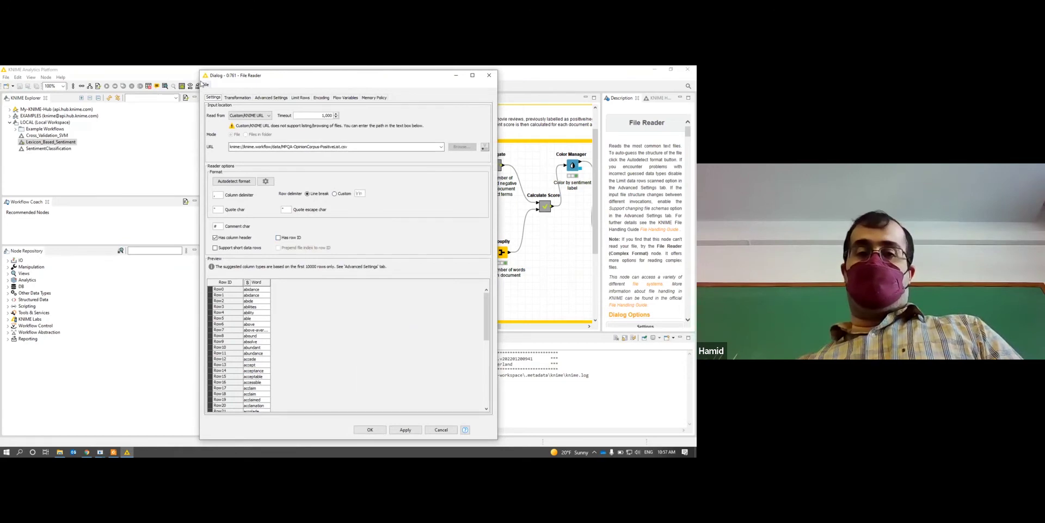
left_click_drag(221, 80, 209, 139)
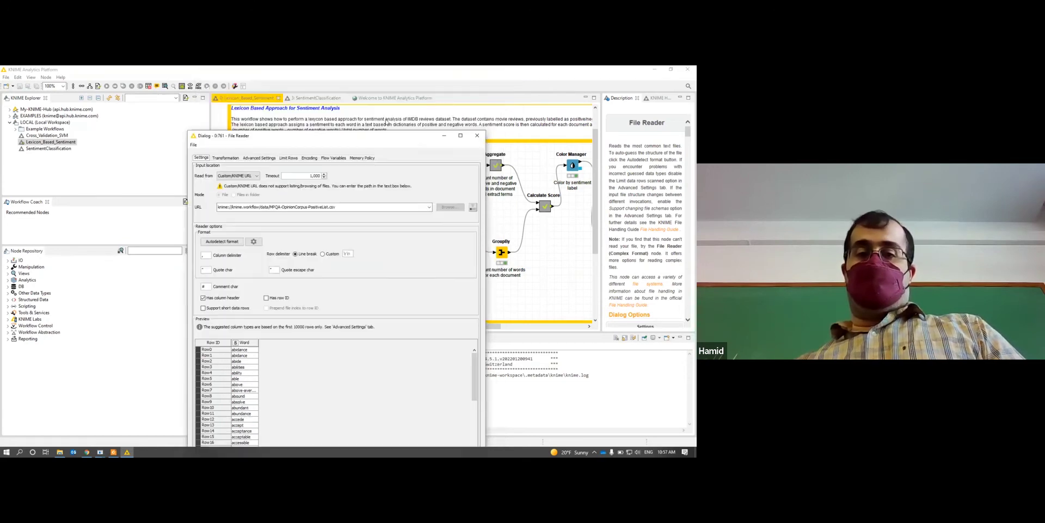
left_click(477, 136)
- Examine the positive Dictionary Tagger's tag value and general options without changing them, and view its documents output table
double_click(365, 178)
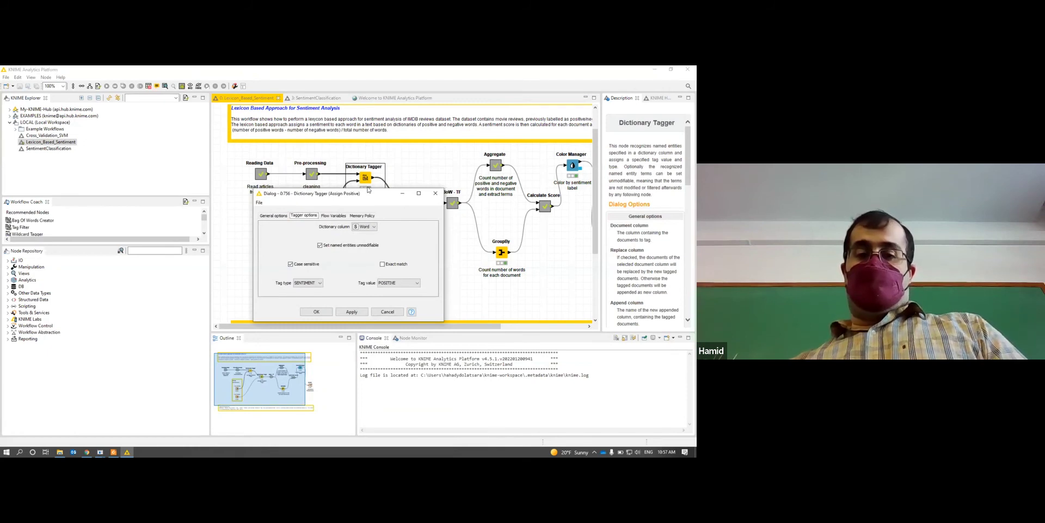
left_click(390, 282)
left_click(275, 216)
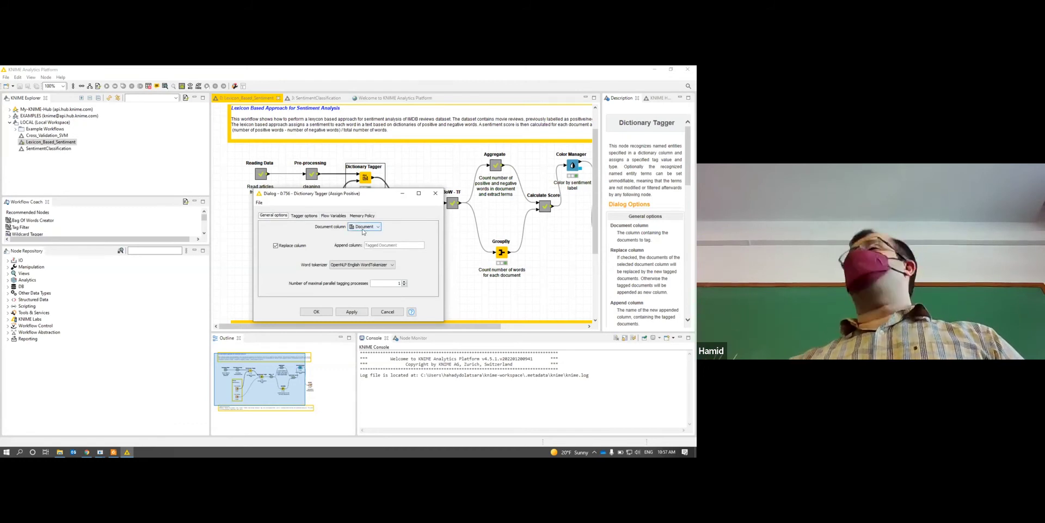
left_click(387, 312)
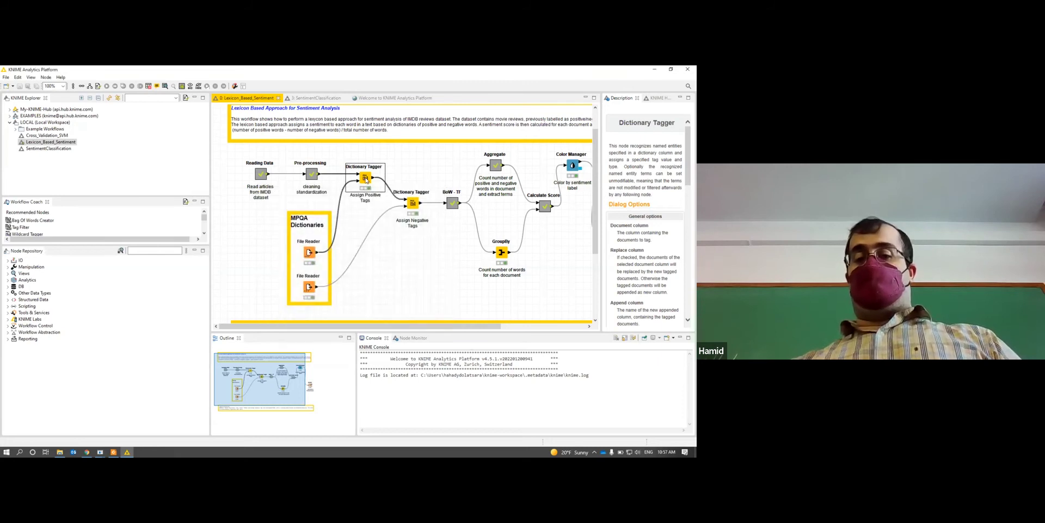
right_click(365, 178)
left_click(402, 345)
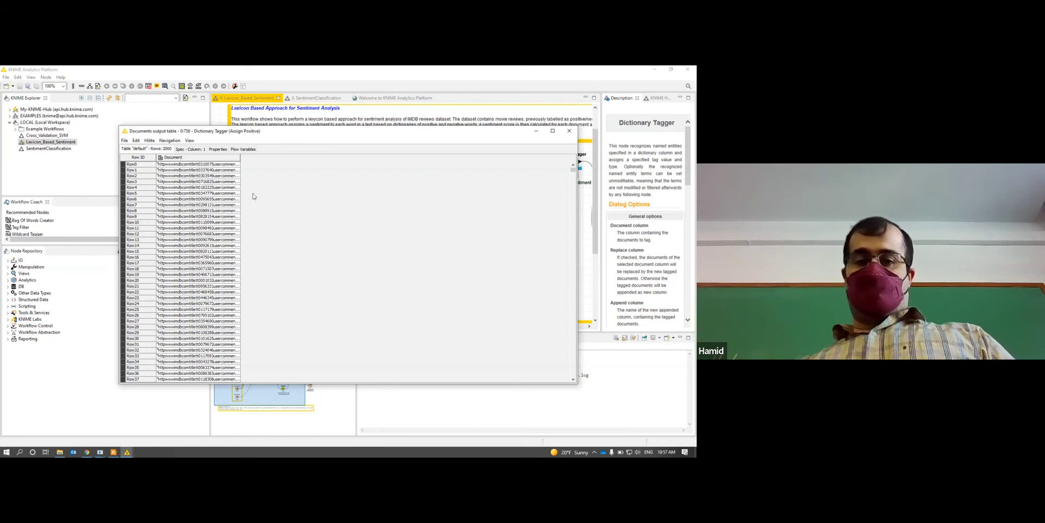
left_click(571, 131)
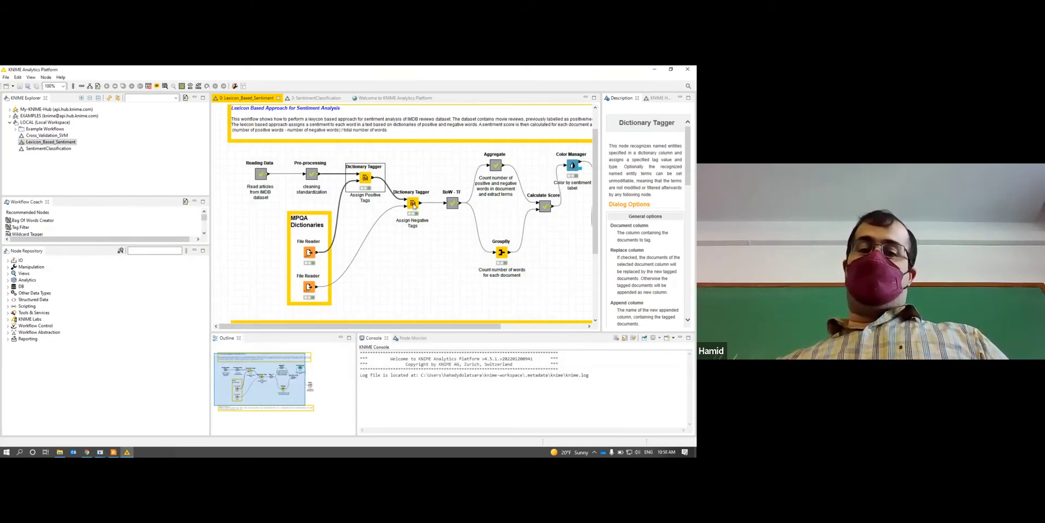
- Examine the negative Dictionary Tagger's tagger and general options without changing them, and view its documents output table
double_click(417, 205)
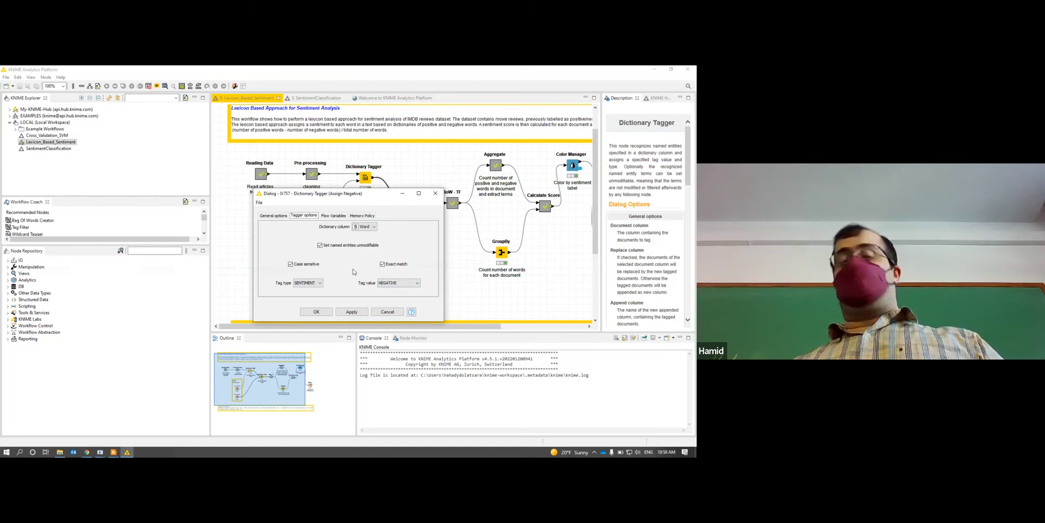
left_click(276, 216)
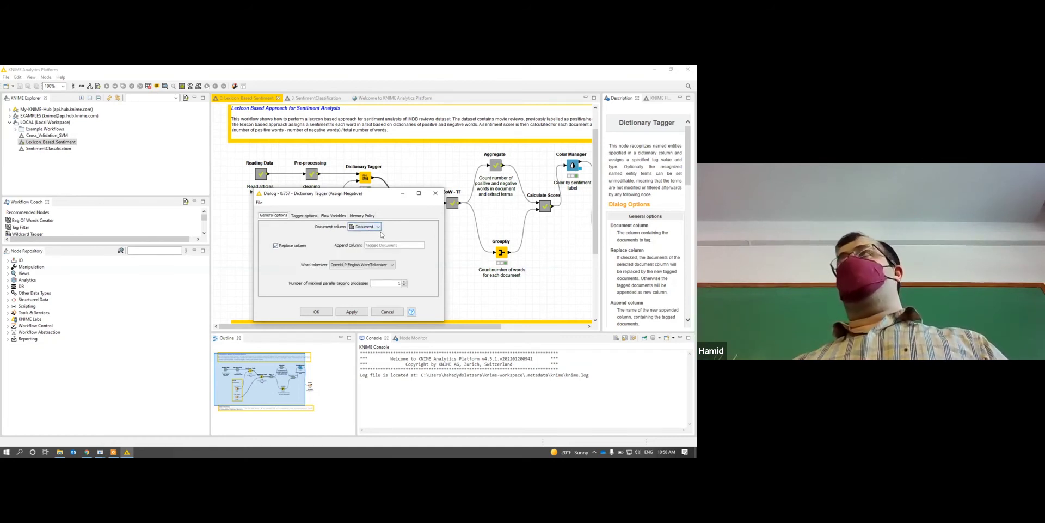
left_click(391, 313)
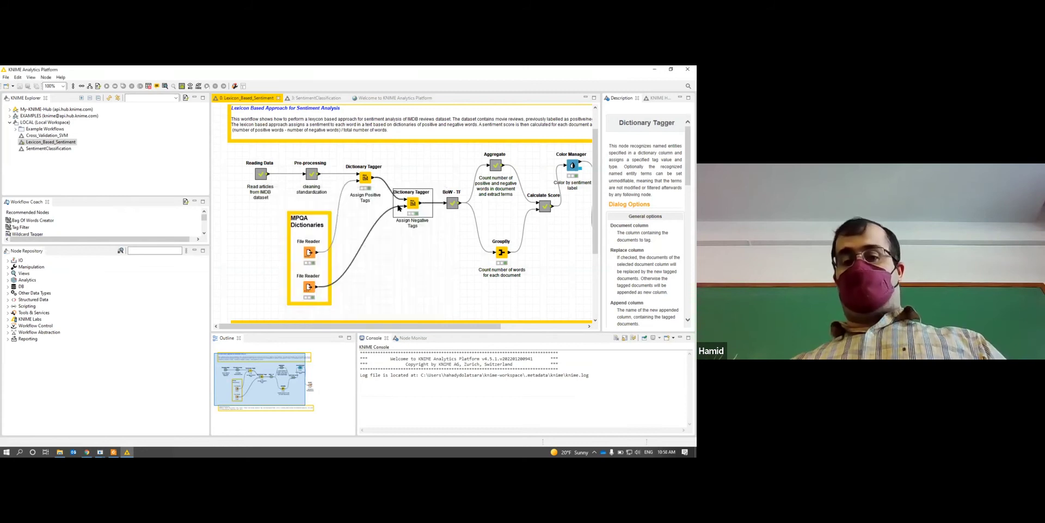
right_click(415, 205)
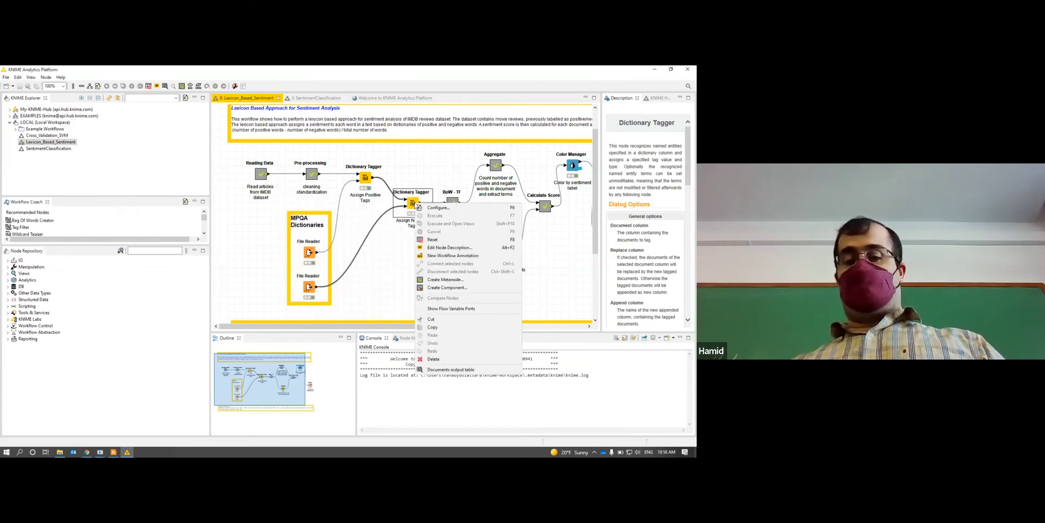
left_click(470, 368)
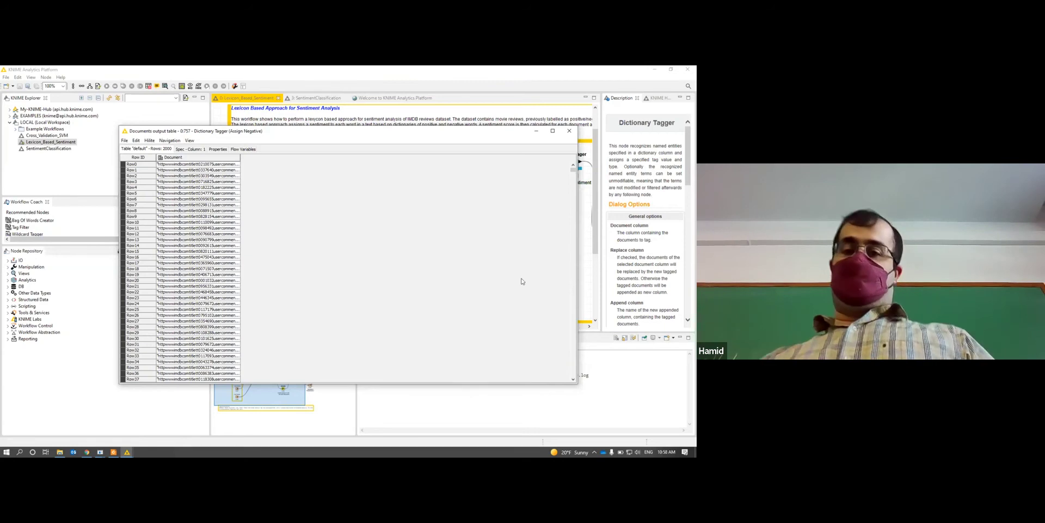
left_click(566, 134)
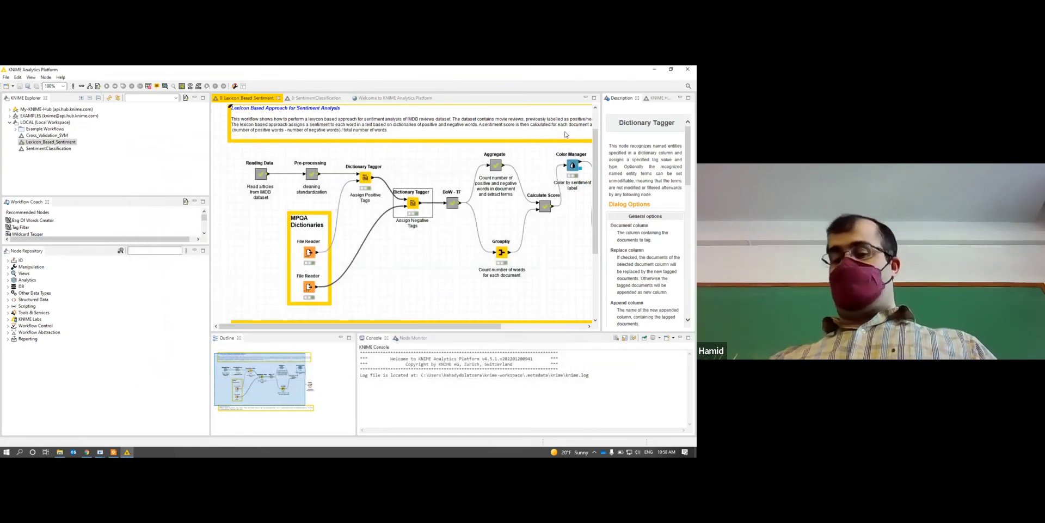
- Open the BoW - TF metanode and examine the Bag Of Words Creator's document, term and column selection settings, leaving them unchanged
left_click(431, 274)
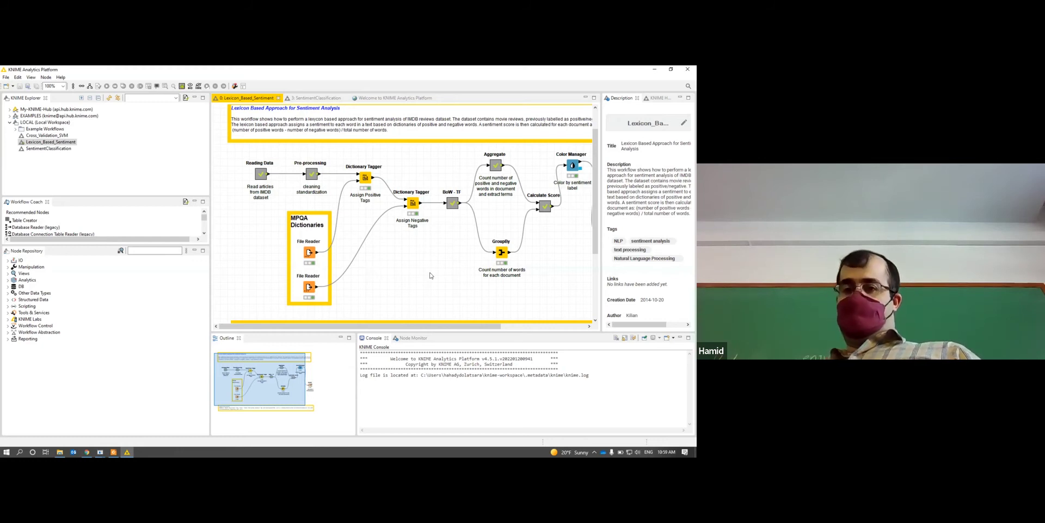
double_click(452, 204)
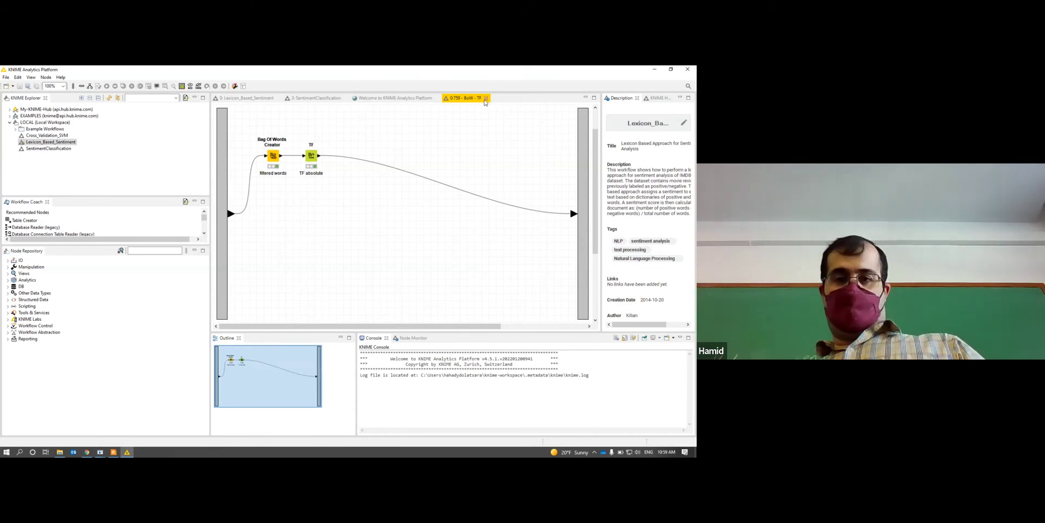
left_click(486, 98)
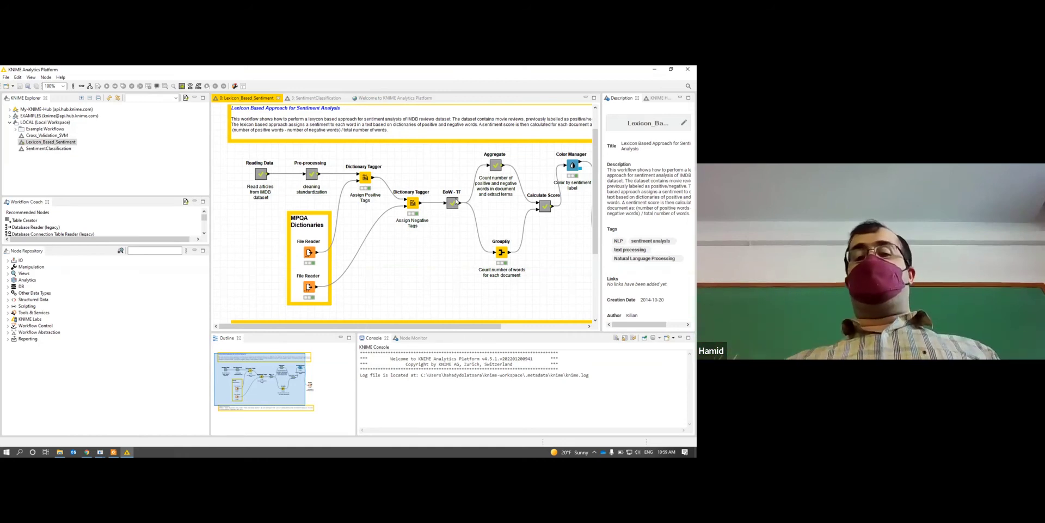
double_click(451, 203)
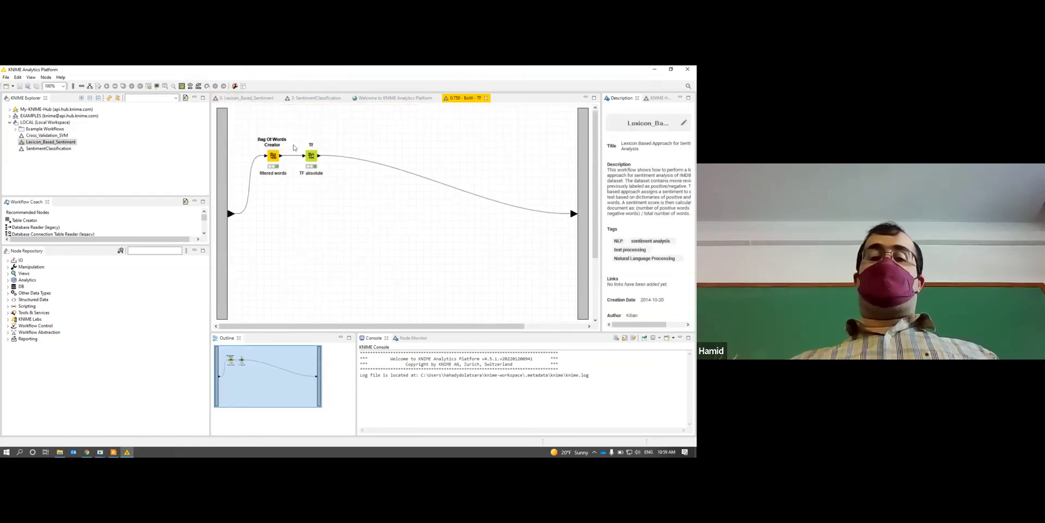
double_click(277, 157)
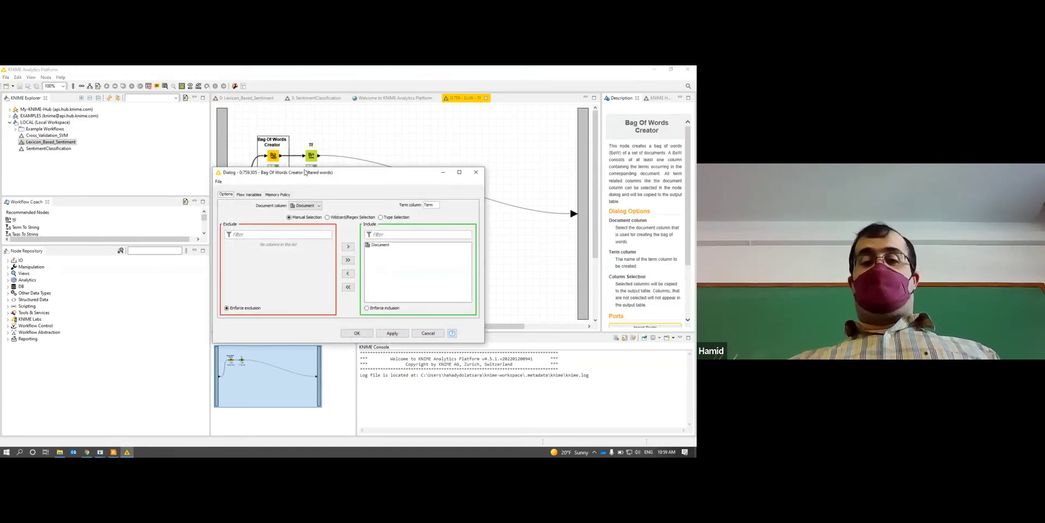
left_click_drag(306, 172, 323, 187)
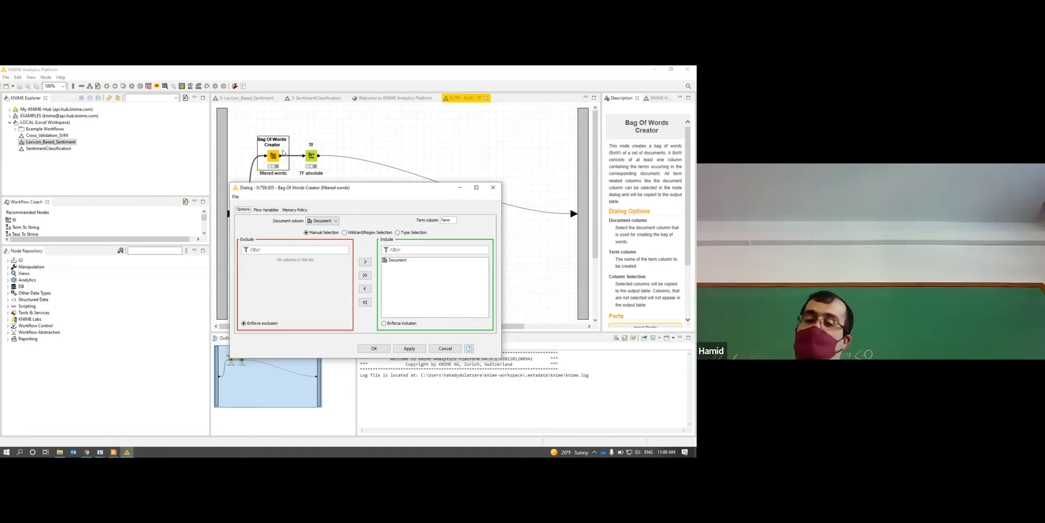
left_click(494, 188)
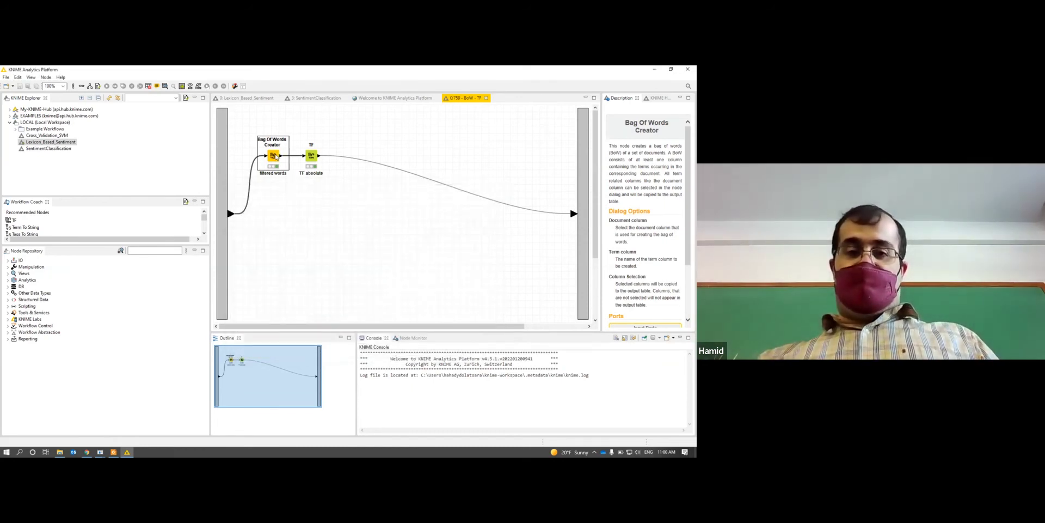
- View the Bag Of Words Creator's documents output table, widen its Term and Document columns, and highlight the Document cells from Row0 to Row34
right_click(276, 157)
left_click(337, 325)
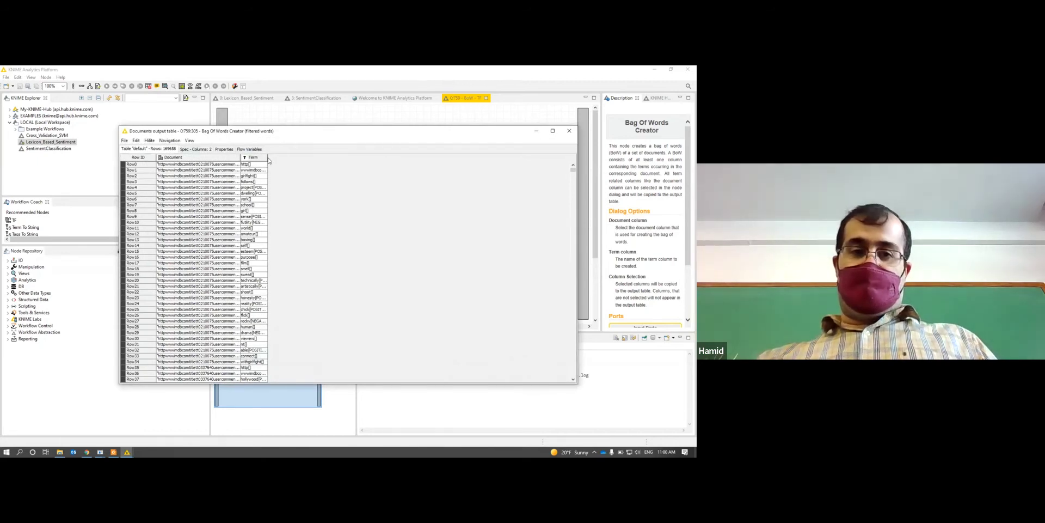
left_click_drag(267, 157, 348, 157)
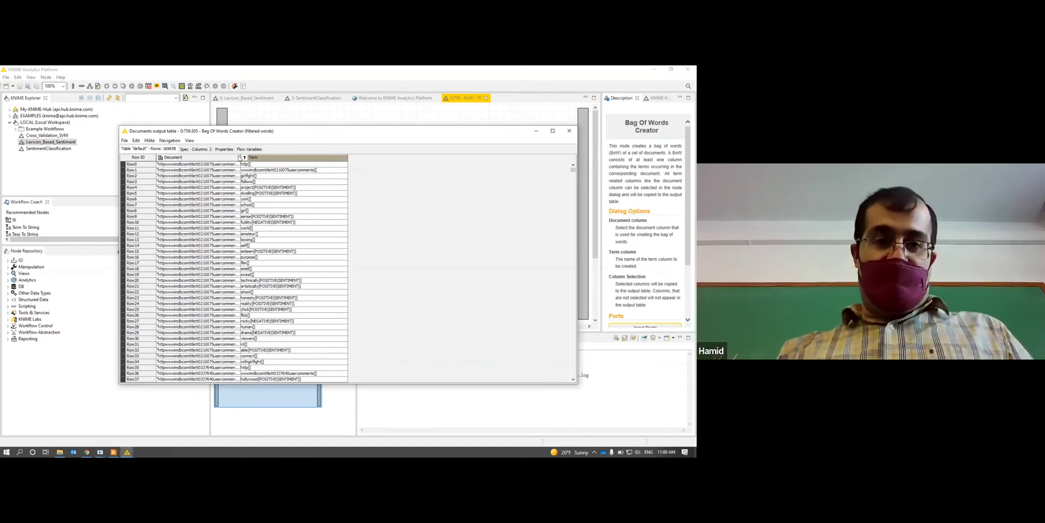
left_click_drag(238, 158, 284, 158)
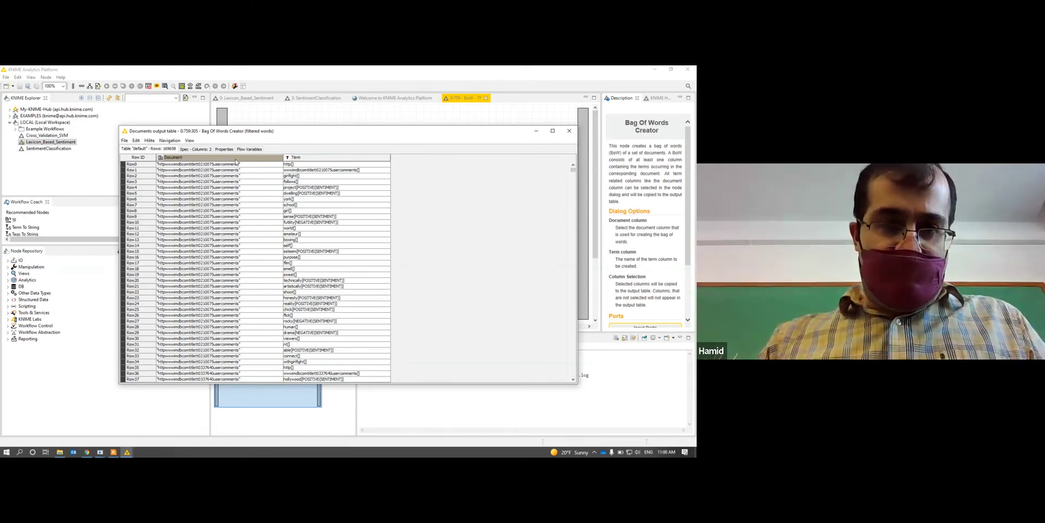
left_click_drag(235, 164, 226, 257)
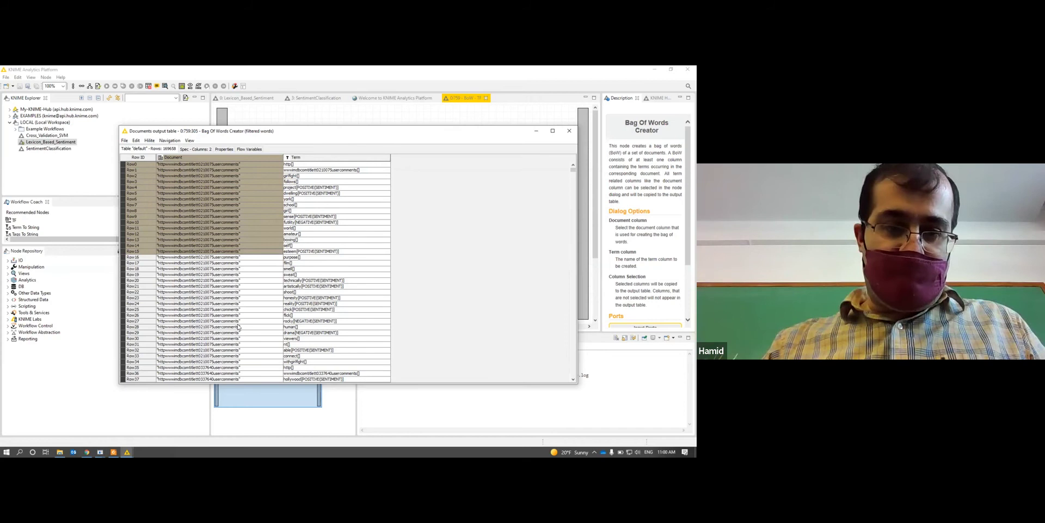
left_click_drag(234, 361, 236, 163)
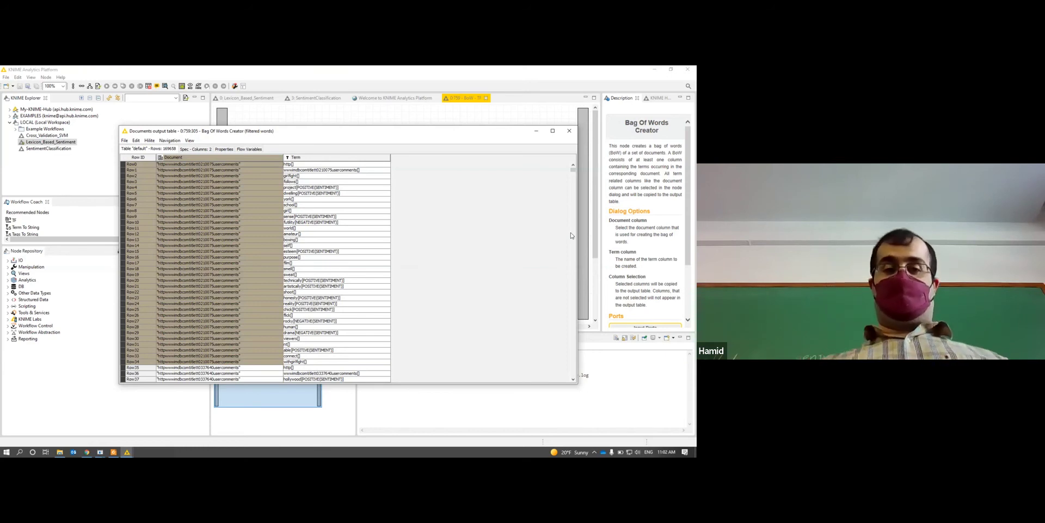
- Close the Bag Of Words Creator's table and examine the TF node's frequency option and document column setting, leaving them unchanged
left_click(565, 131)
double_click(312, 157)
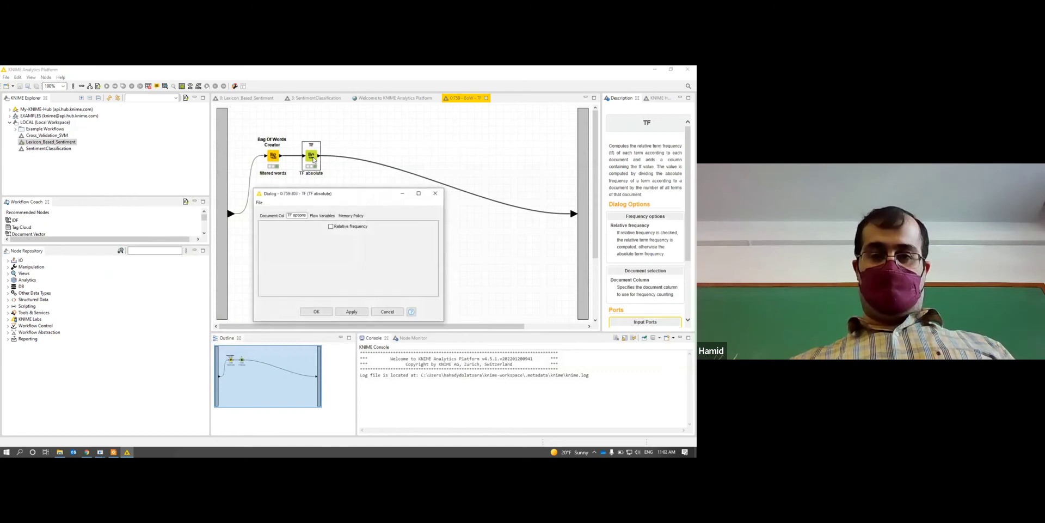
left_click(274, 216)
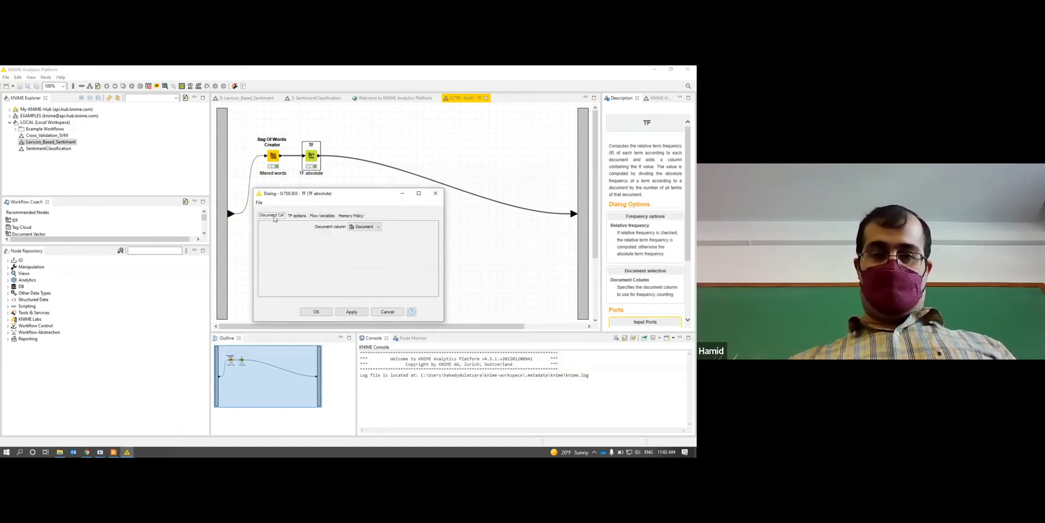
left_click(435, 193)
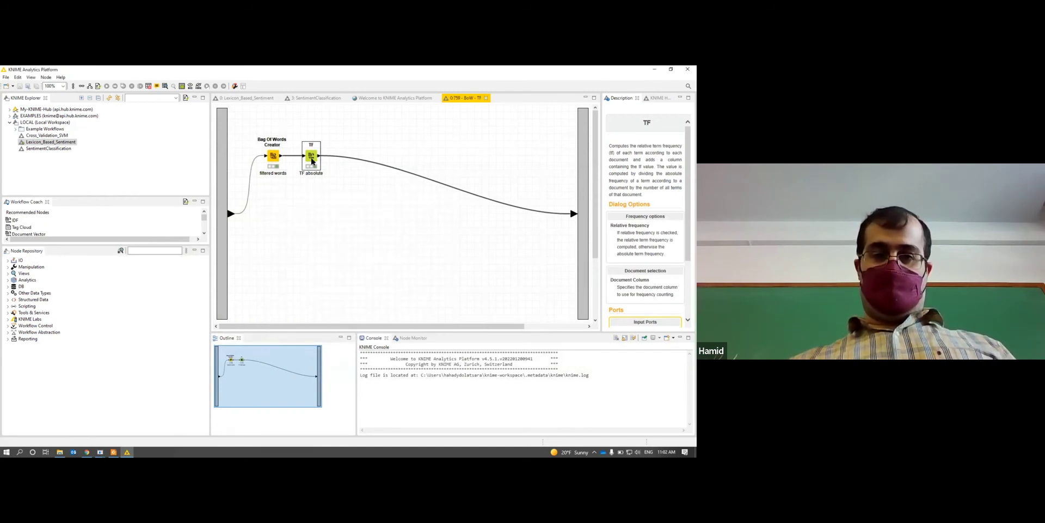
- View the TF node's terms and documents output table, widen its Document, Term and TF abs columns, and highlight Row3
right_click(313, 160)
left_click(370, 333)
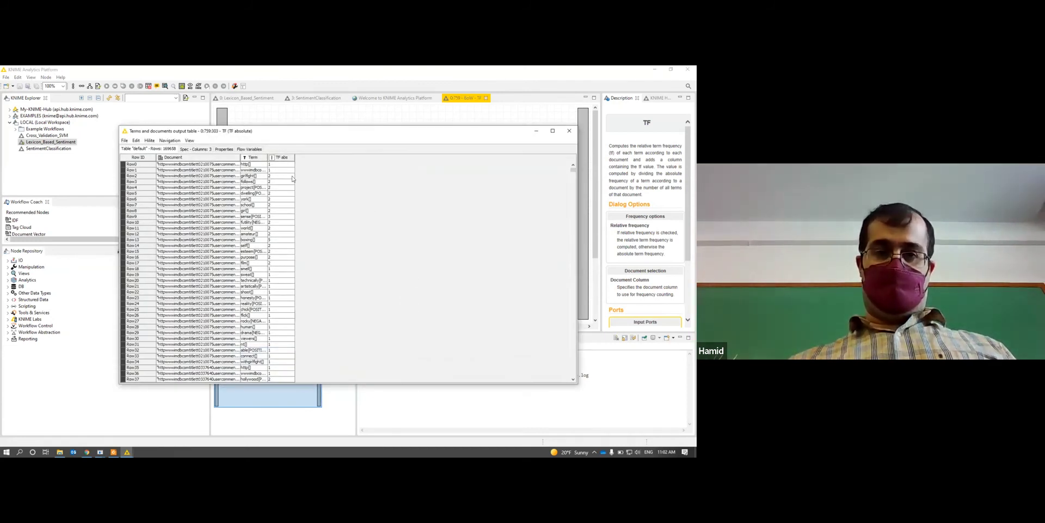
left_click_drag(268, 158, 335, 158)
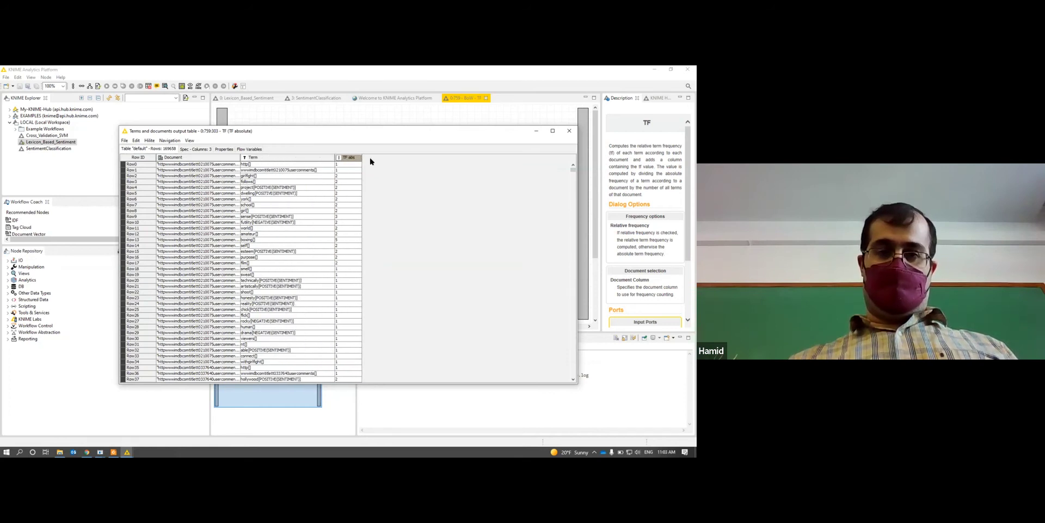
left_click_drag(362, 157, 383, 158)
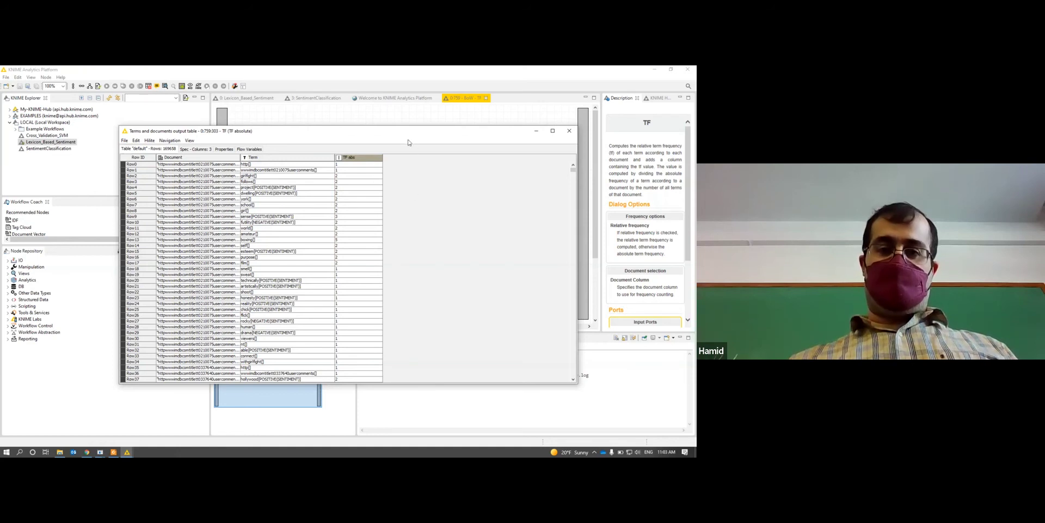
left_click_drag(390, 133, 431, 188)
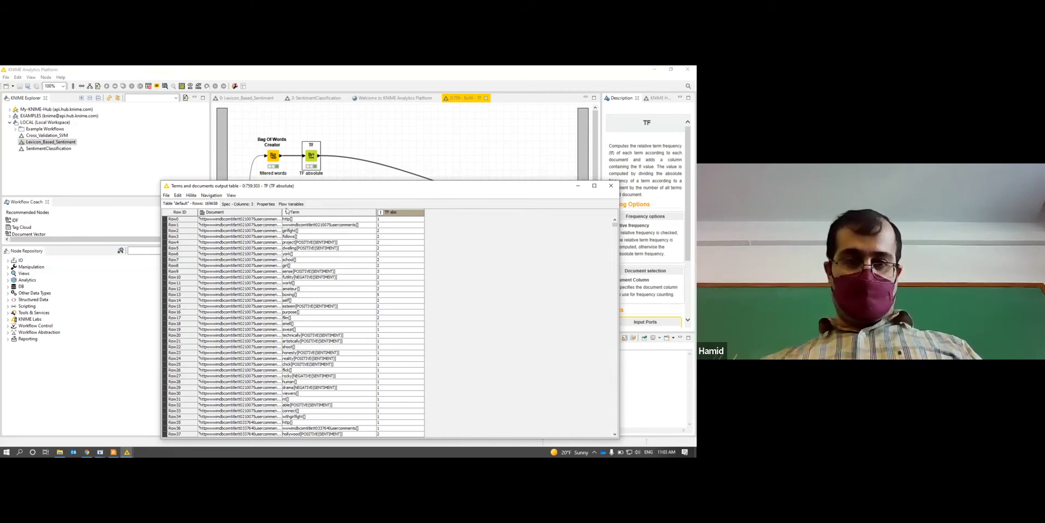
left_click_drag(281, 210, 303, 211)
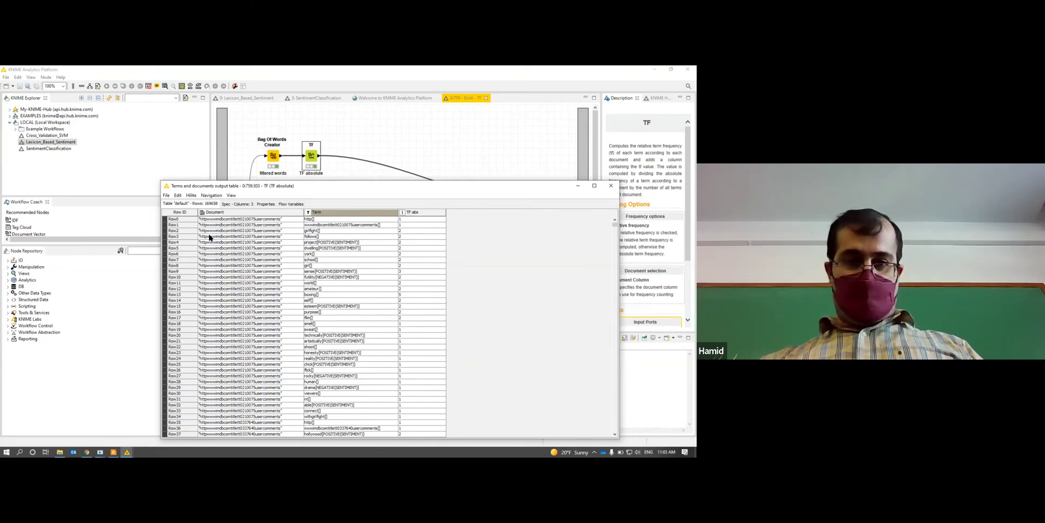
left_click(178, 236)
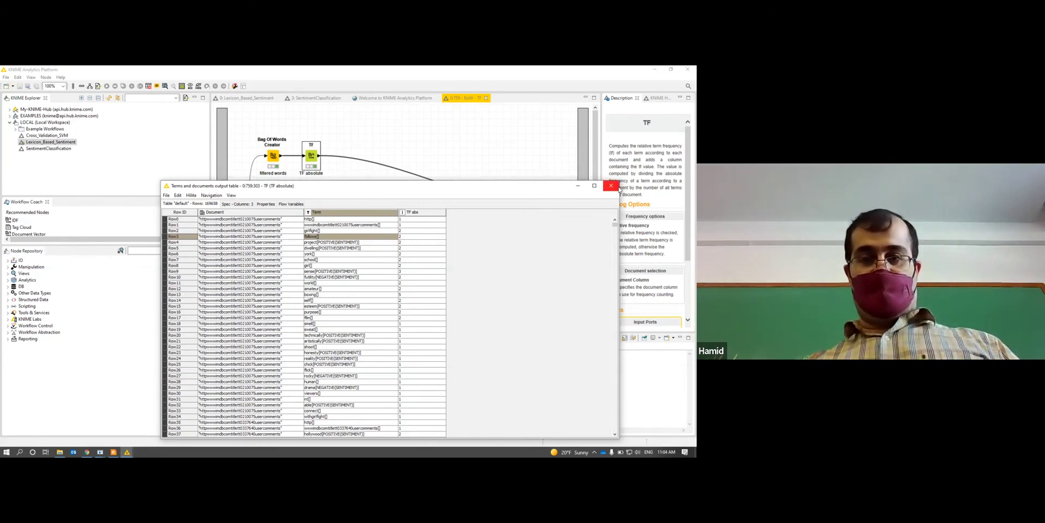
left_click(611, 186)
- Return from the BoW - TF metanode to the main workflow and view the metanode's terms and documents output table
left_click(486, 98)
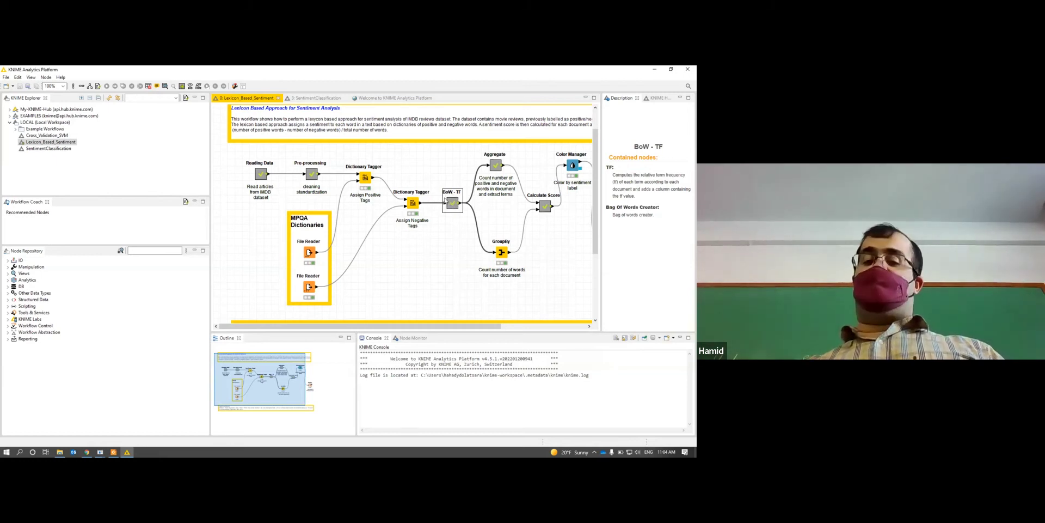
right_click(452, 205)
left_click(493, 369)
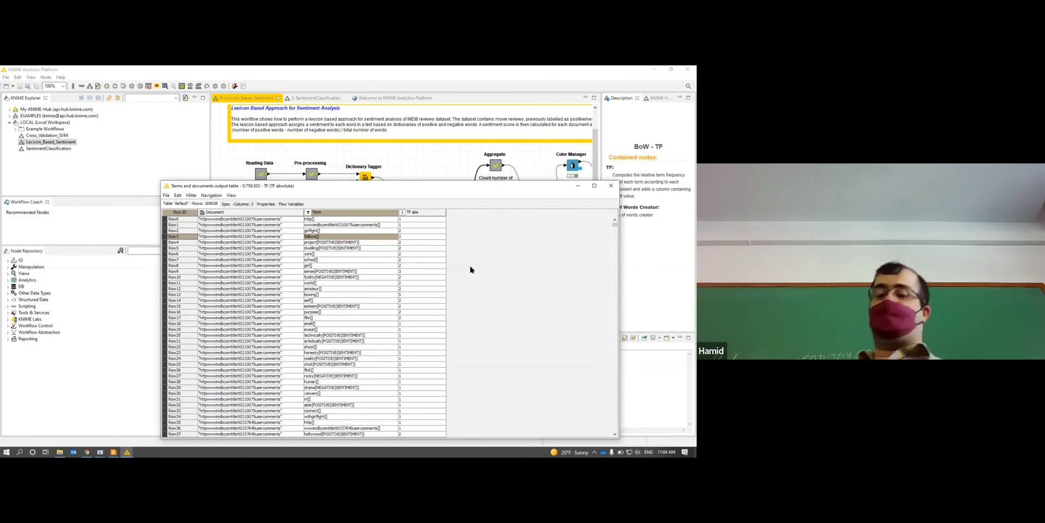
left_click(611, 186)
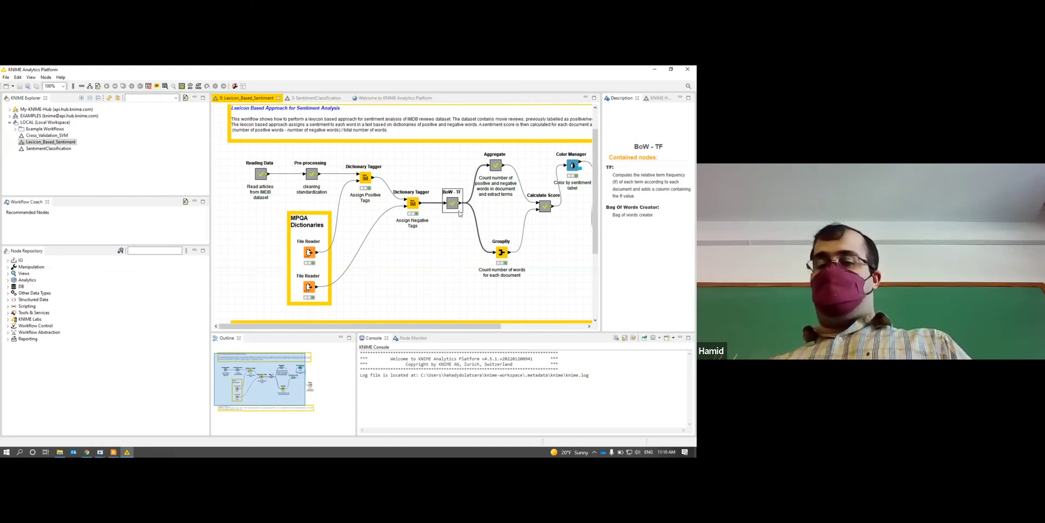
- Examine the GroupBy node's group column, manual aggregation and pattern-based aggregation settings without changing them
left_click(501, 254)
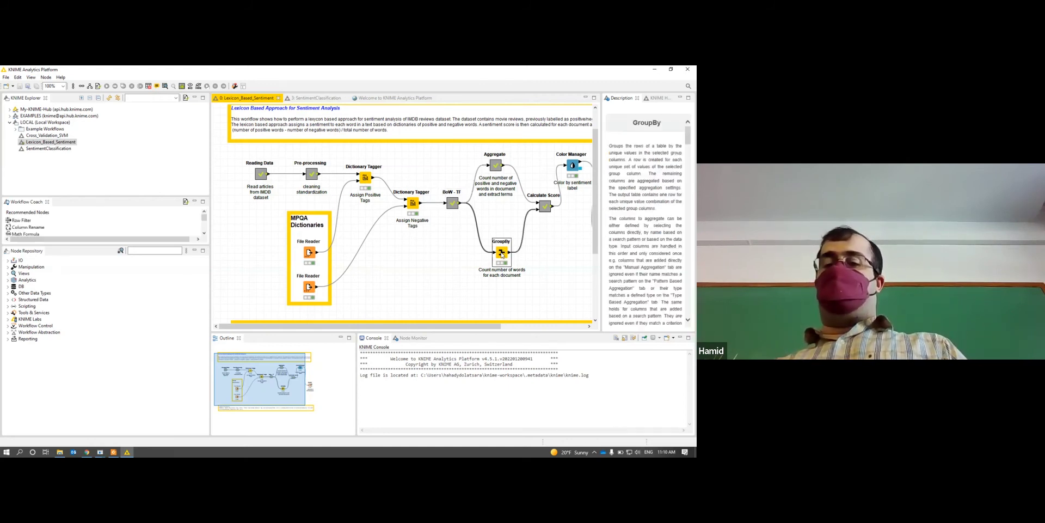
double_click(501, 254)
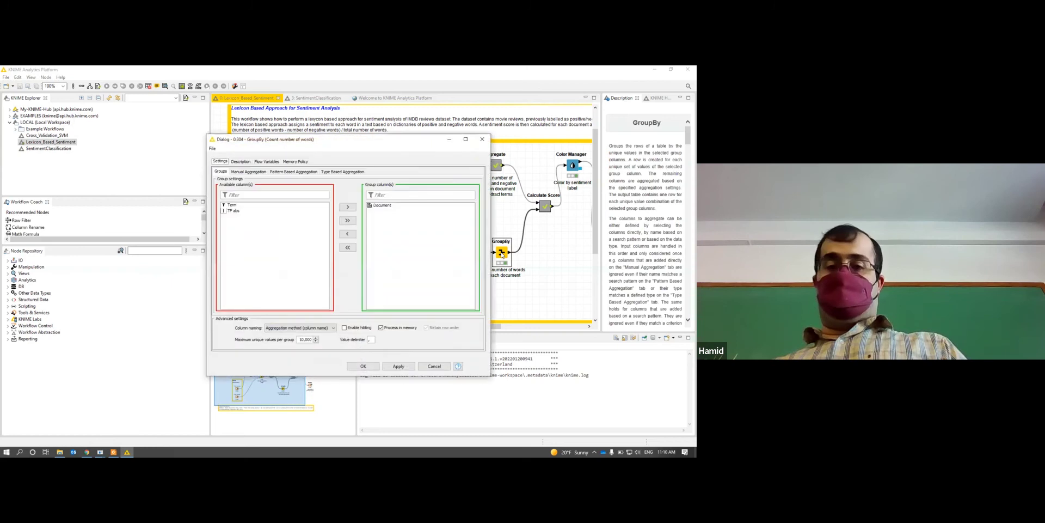
left_click(389, 207)
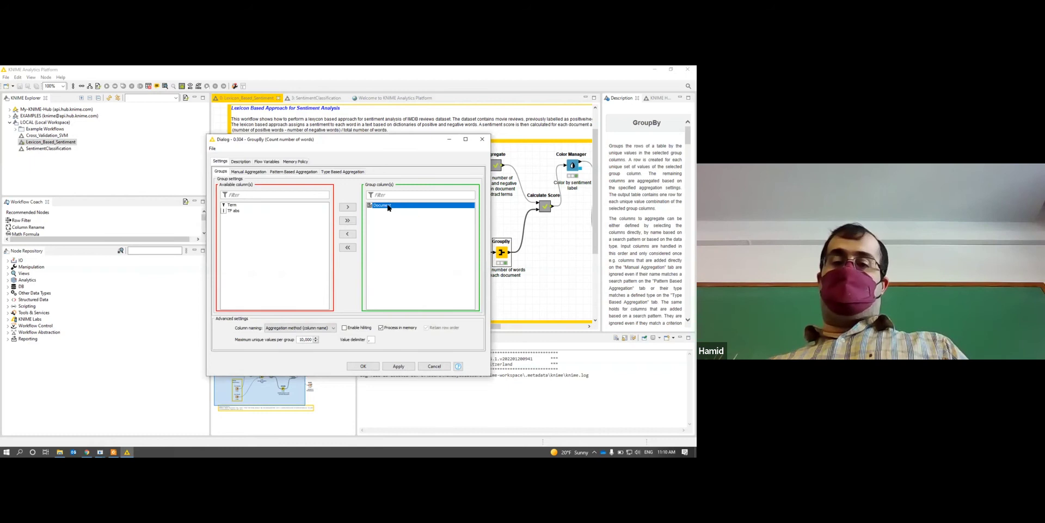
left_click(257, 172)
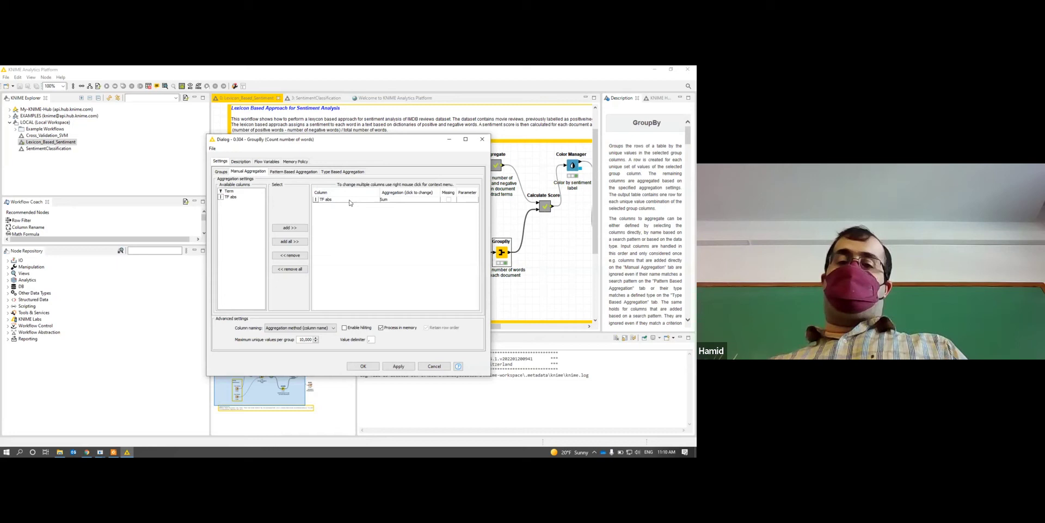
left_click(309, 173)
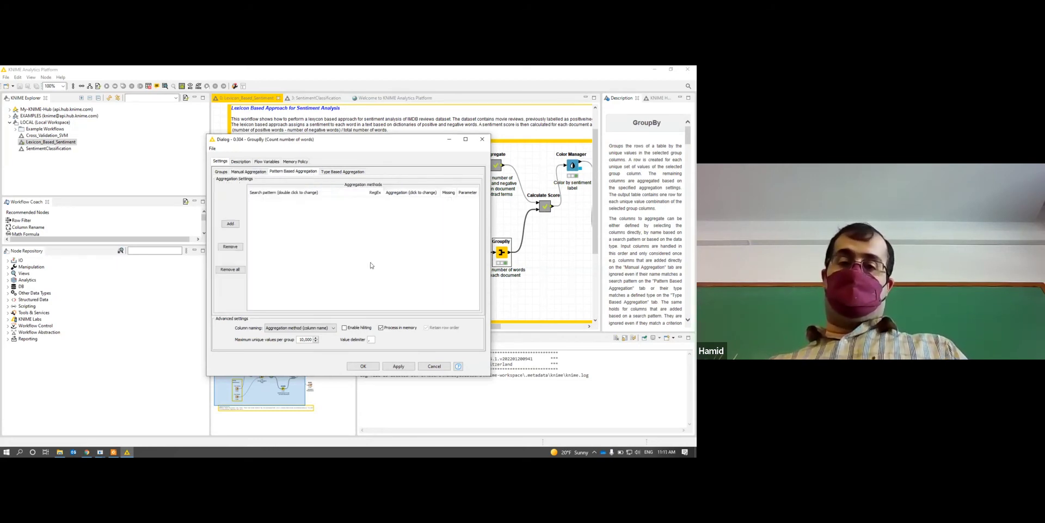
left_click(434, 366)
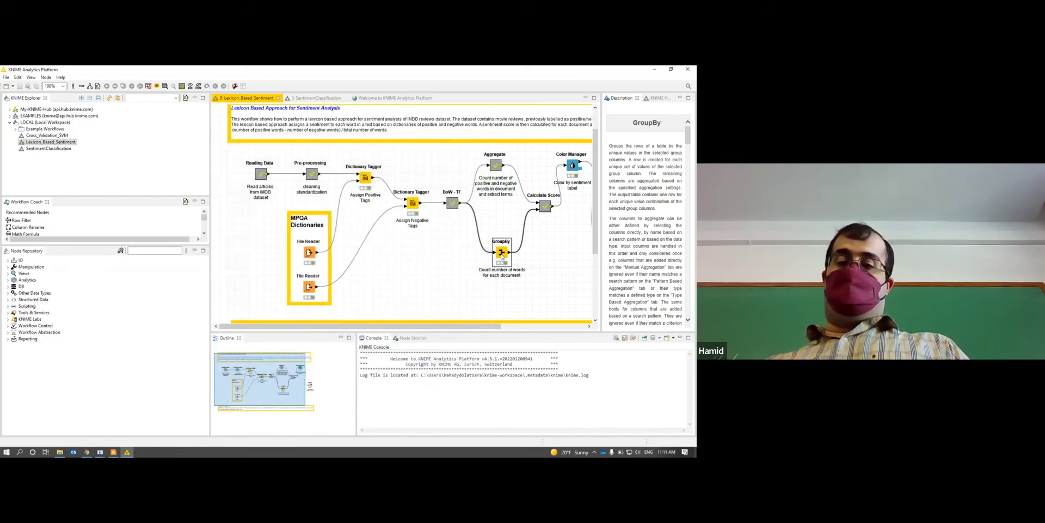
- View the GroupBy node's group table with the summed term frequency for each document
right_click(501, 253)
left_click(542, 421)
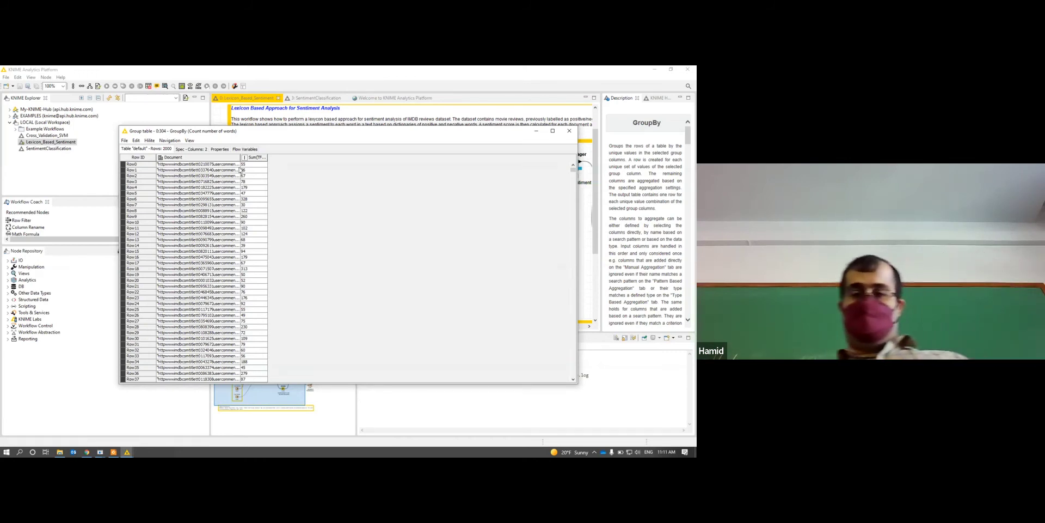
left_click(570, 131)
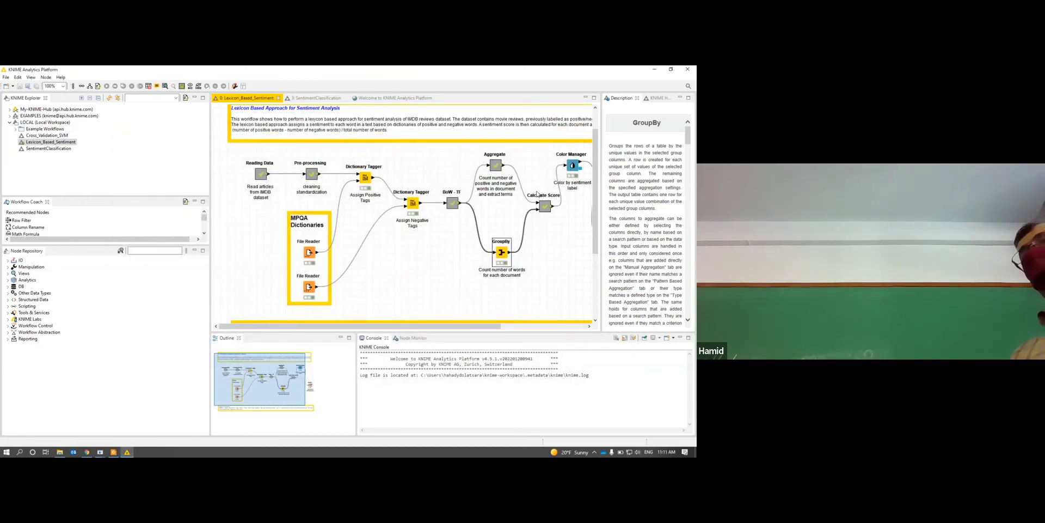
- Open the Aggregate metanode and view the Tags To String node's table with converted terms, widening the Term column
double_click(495, 165)
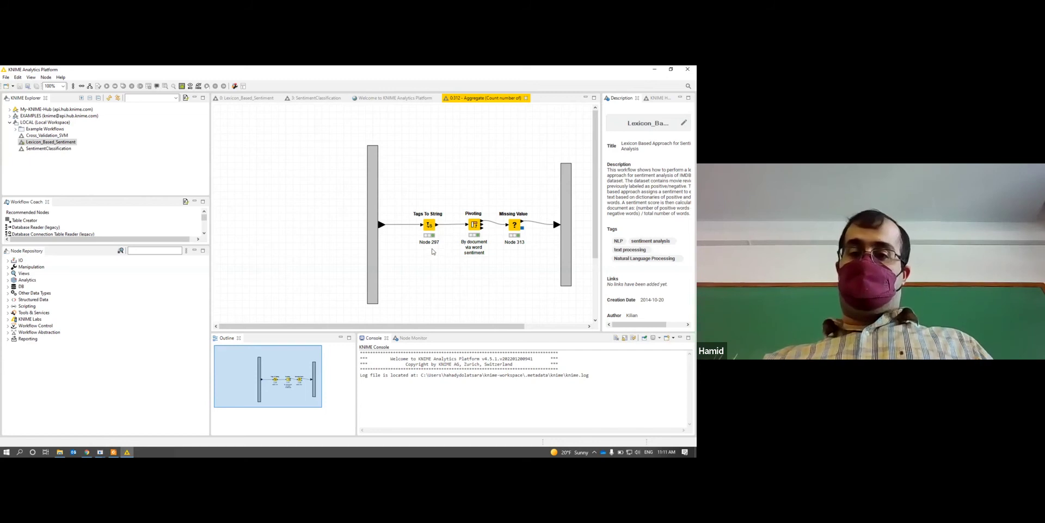
left_click(429, 226)
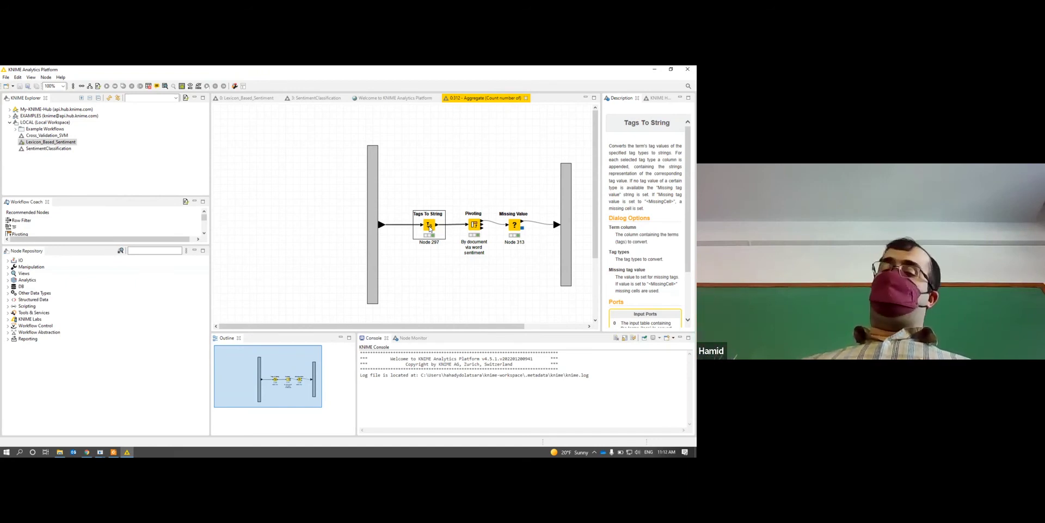
right_click(430, 228)
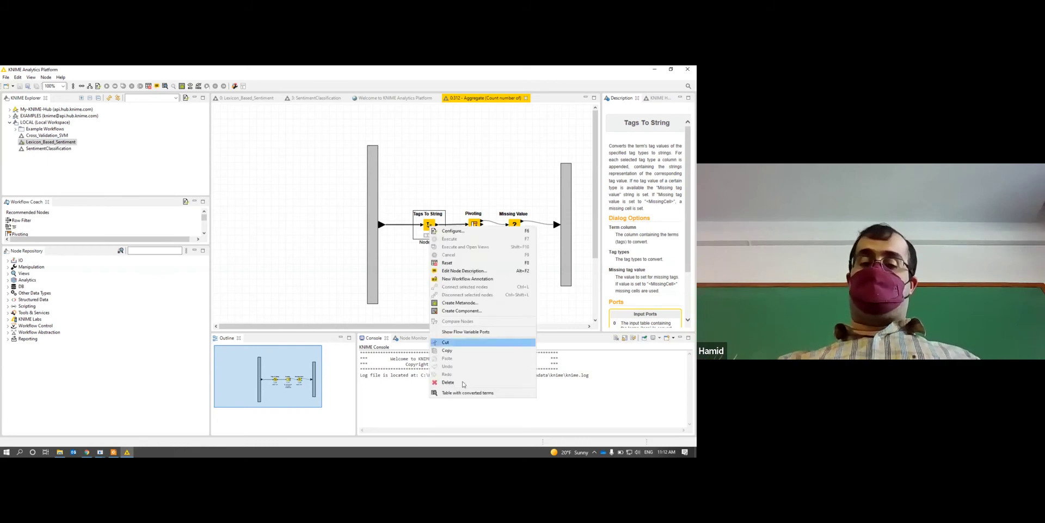
left_click(482, 395)
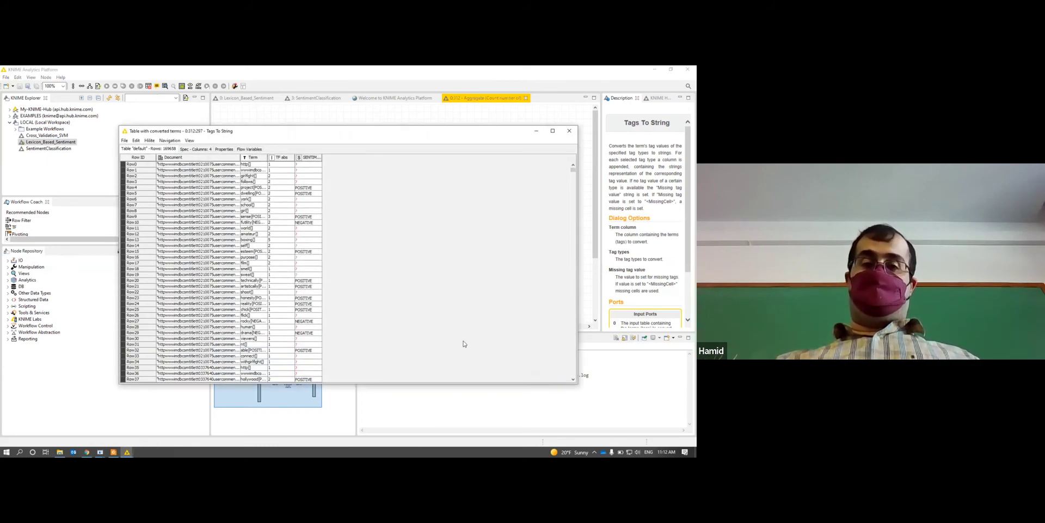
left_click_drag(268, 157, 332, 158)
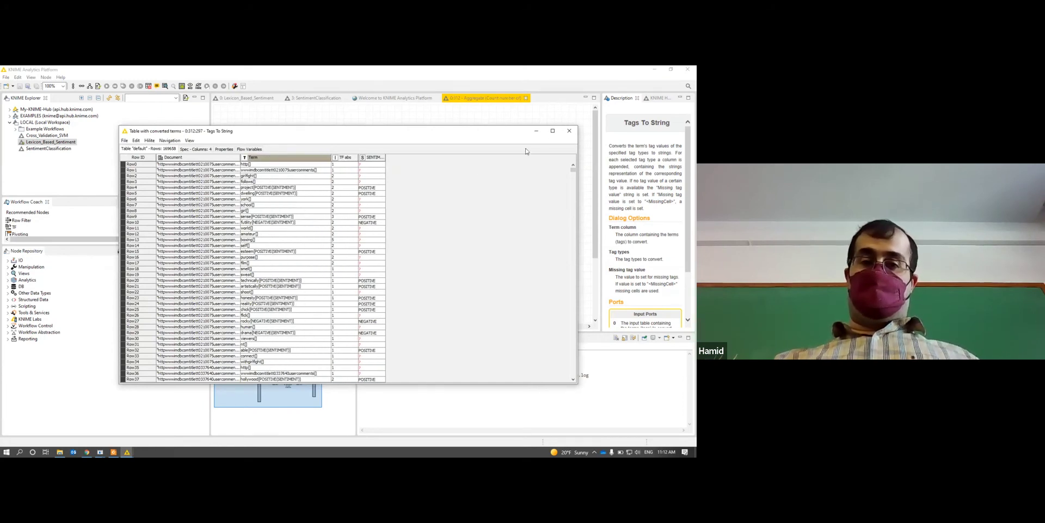
left_click(570, 131)
- Examine the Tags To String node's term column and tag type options unchanged, and reopen its converted terms table with a wider SENTIMENT column
double_click(433, 225)
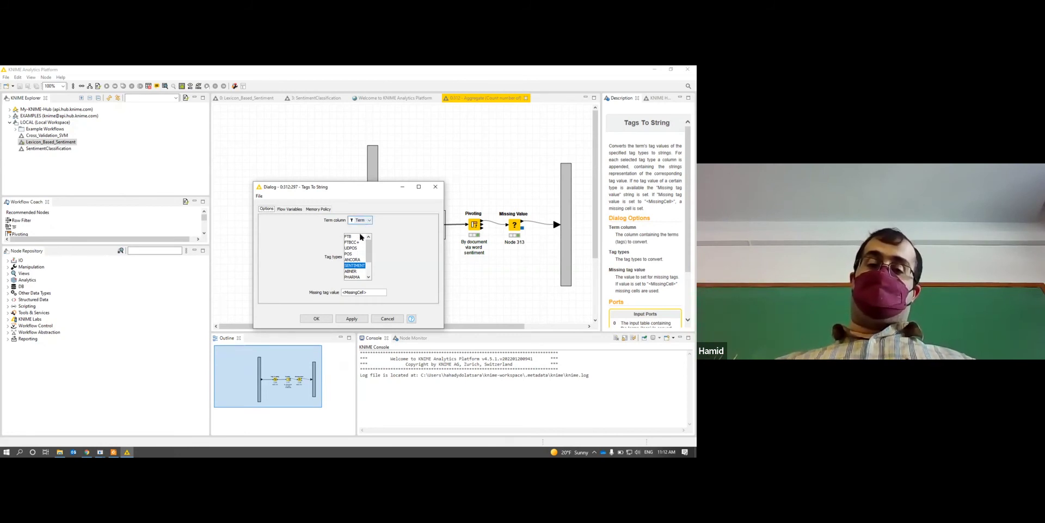
left_click(387, 318)
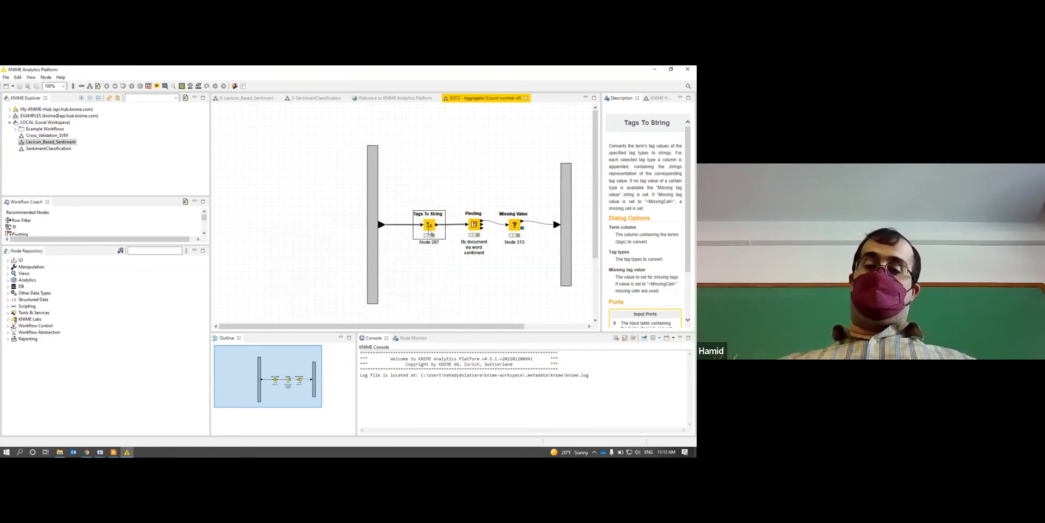
right_click(430, 228)
left_click(468, 396)
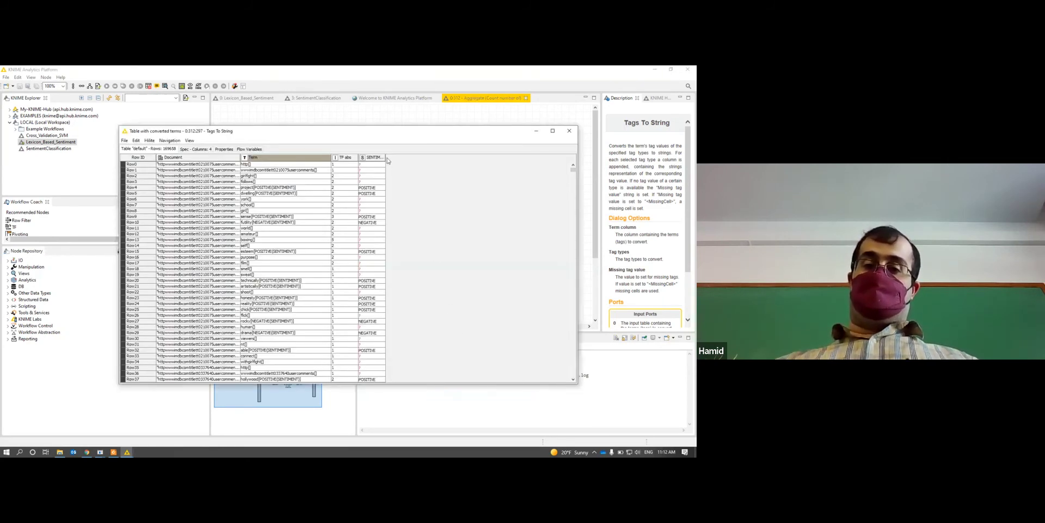
left_click_drag(386, 157, 461, 158)
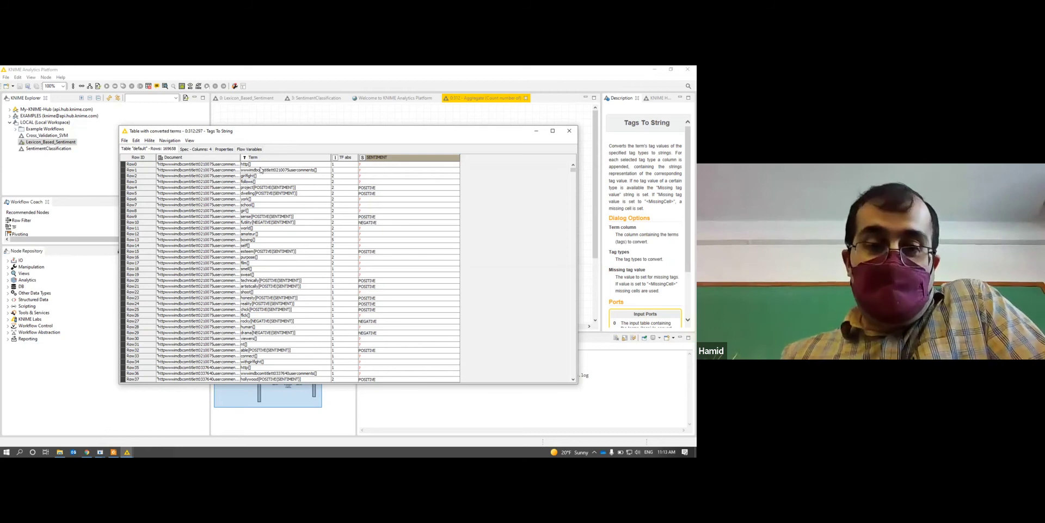
- Highlight the untagged Term cells in Row2, Row13, Row17, Row18 and Row19 one after another, and close the converted terms table
left_click(248, 176)
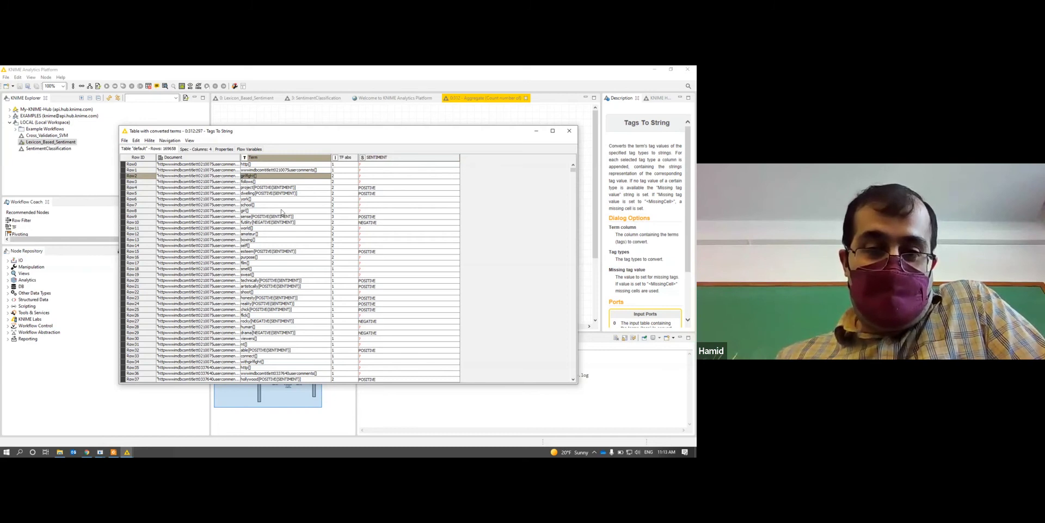
left_click(280, 240)
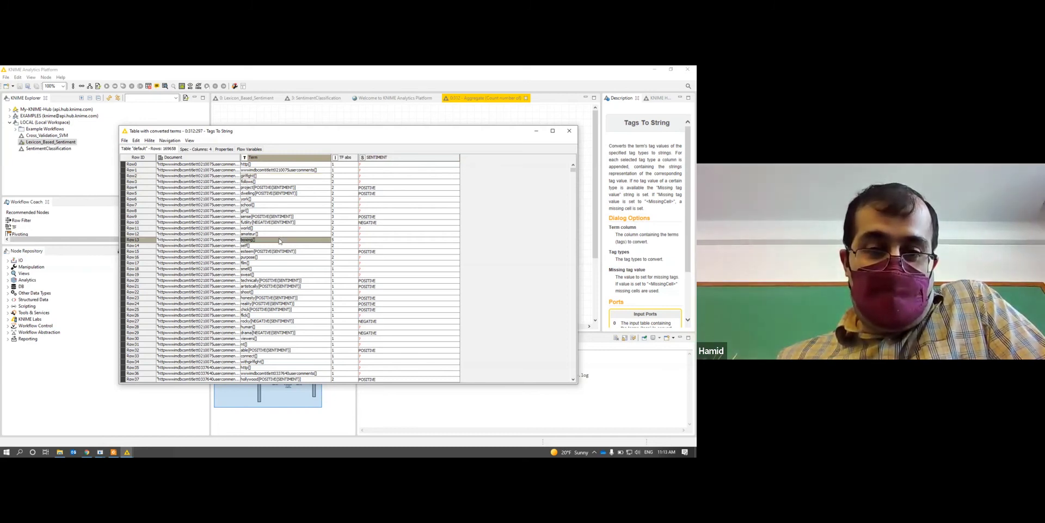
left_click(289, 264)
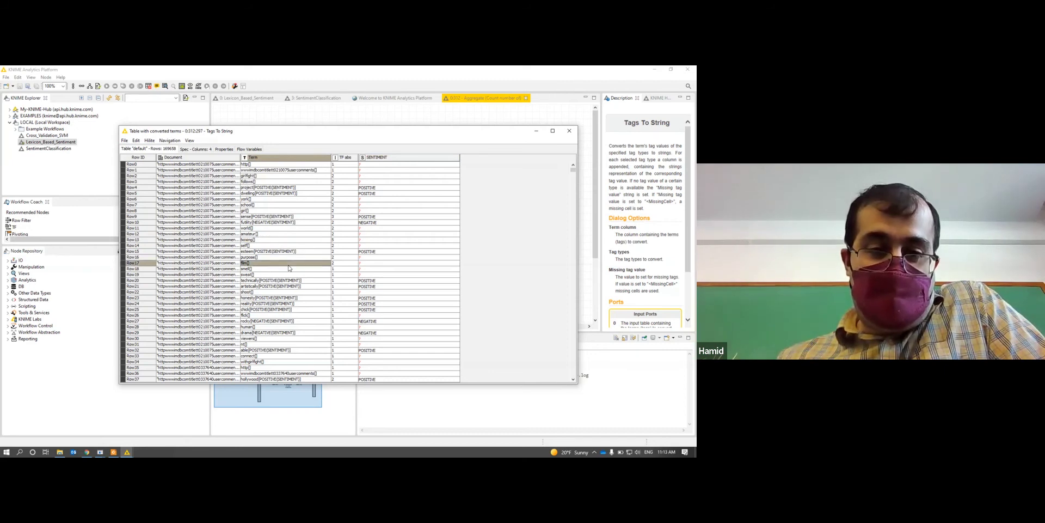
left_click(290, 269)
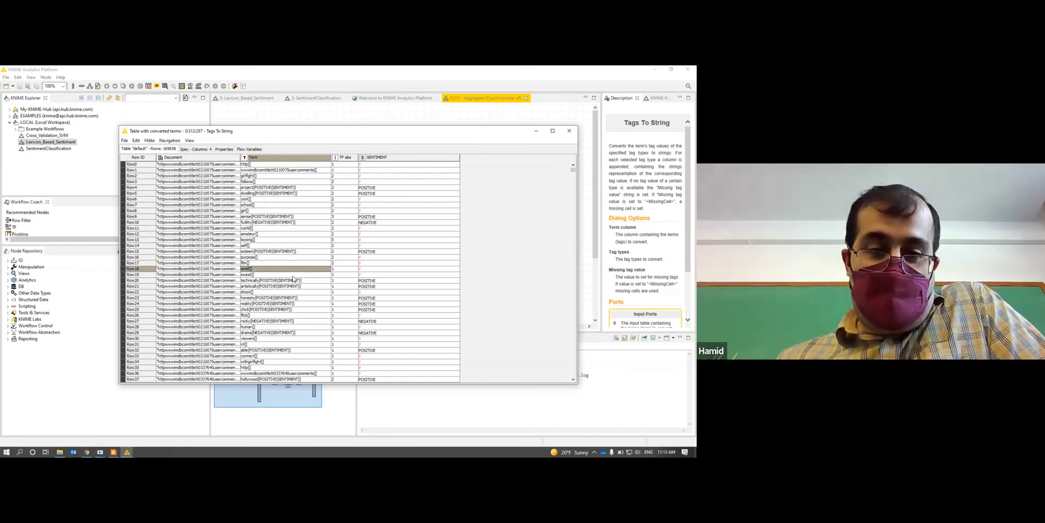
left_click(293, 275)
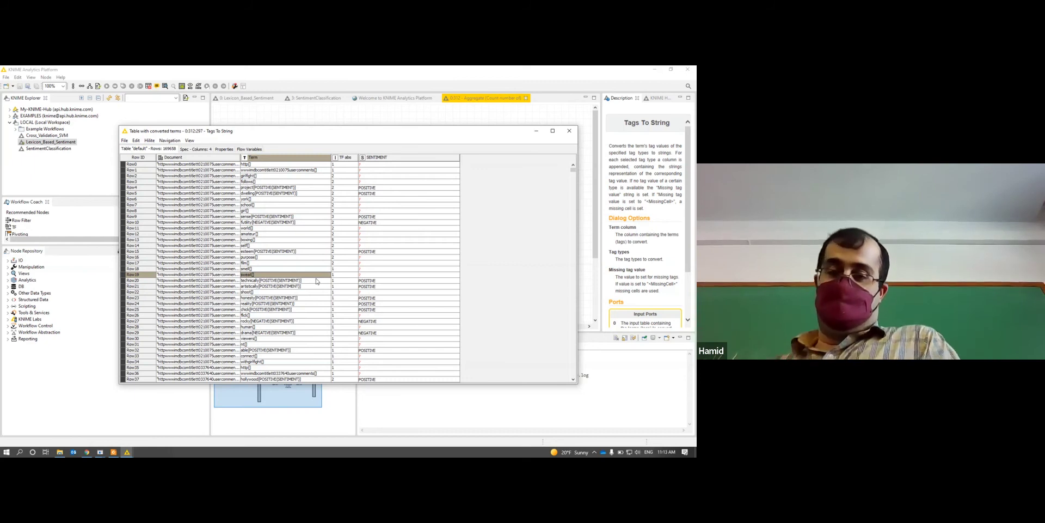
left_click(569, 131)
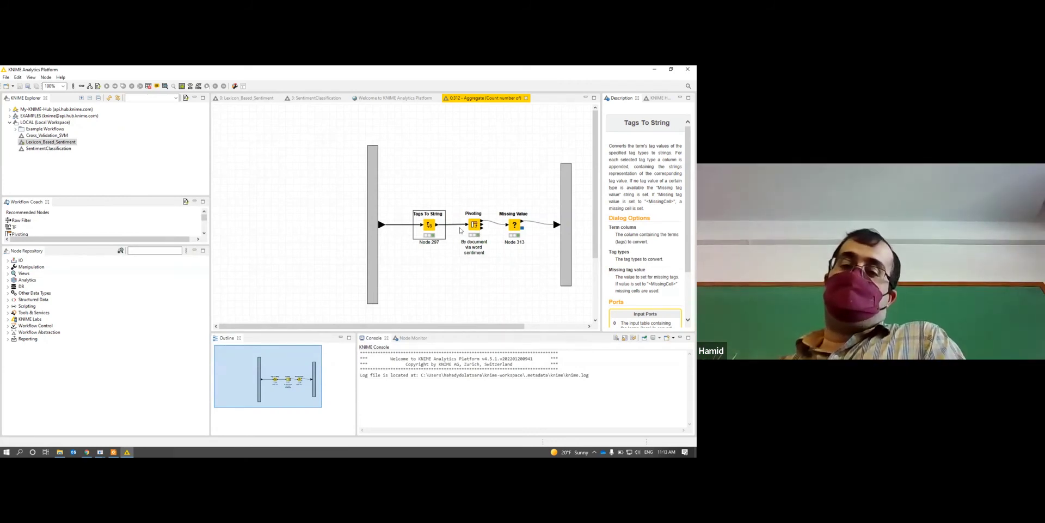
- Check the Tags To String node's options without changing them, and view its table with converted terms
double_click(430, 226)
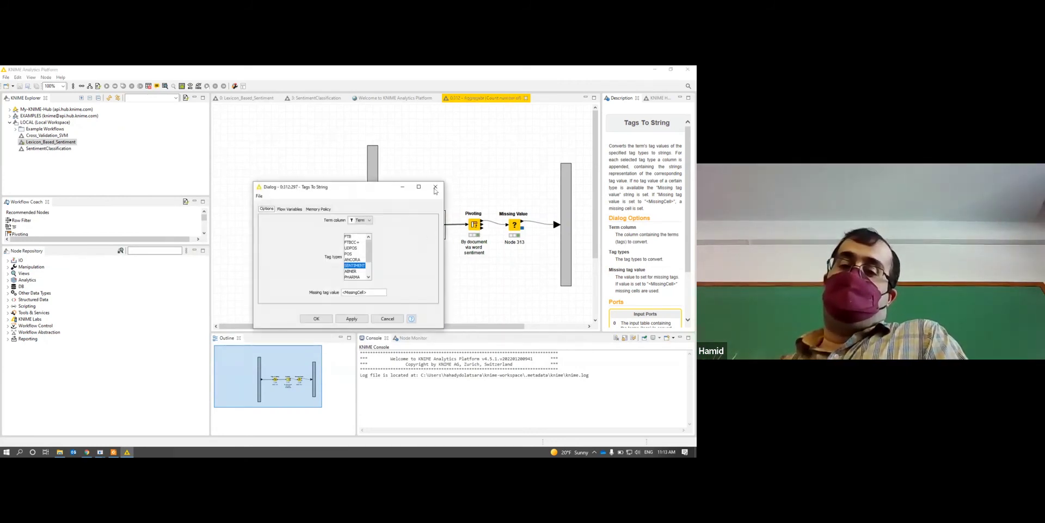
left_click(435, 188)
right_click(428, 225)
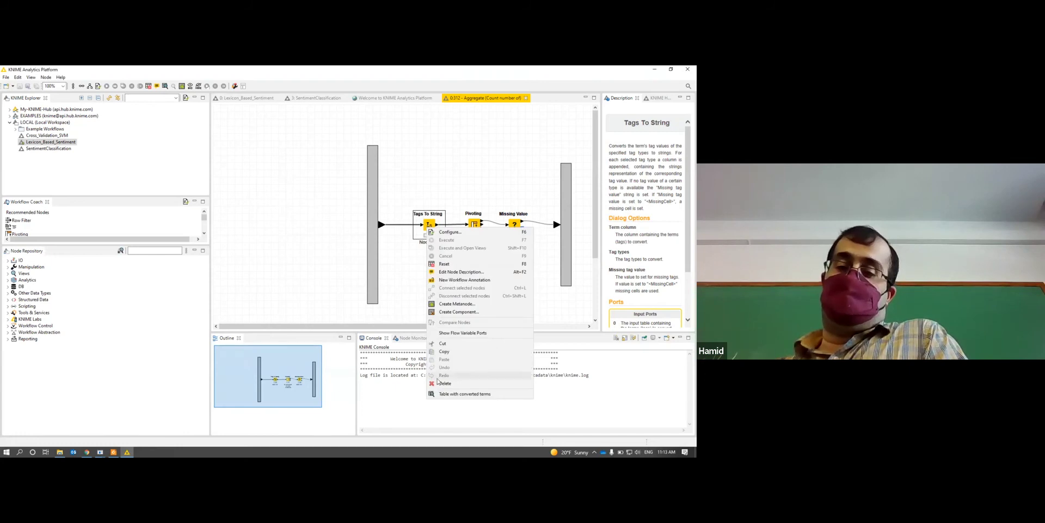
left_click(446, 394)
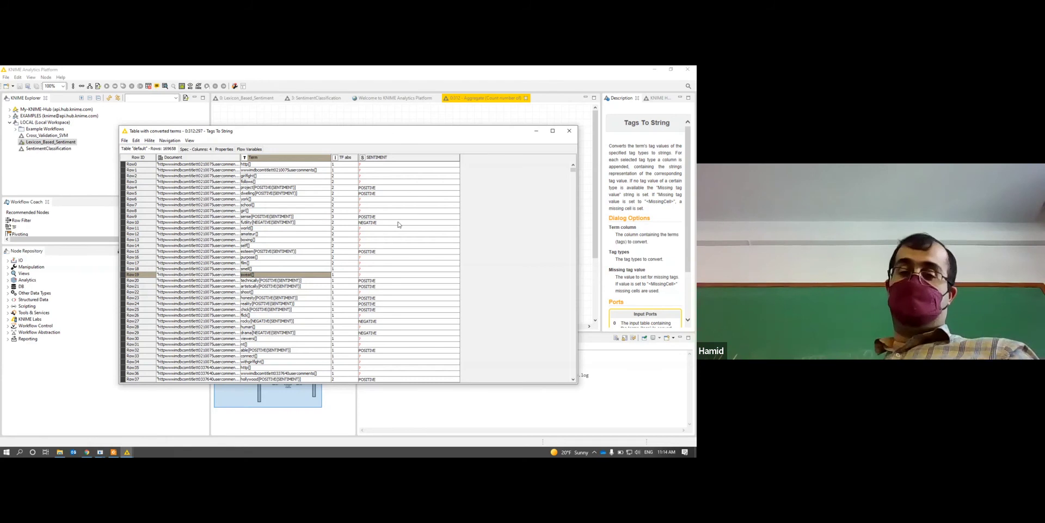
left_click(569, 131)
- Examine the Pivoting node's group column, pivot column and manual aggregation settings without changing them
double_click(474, 223)
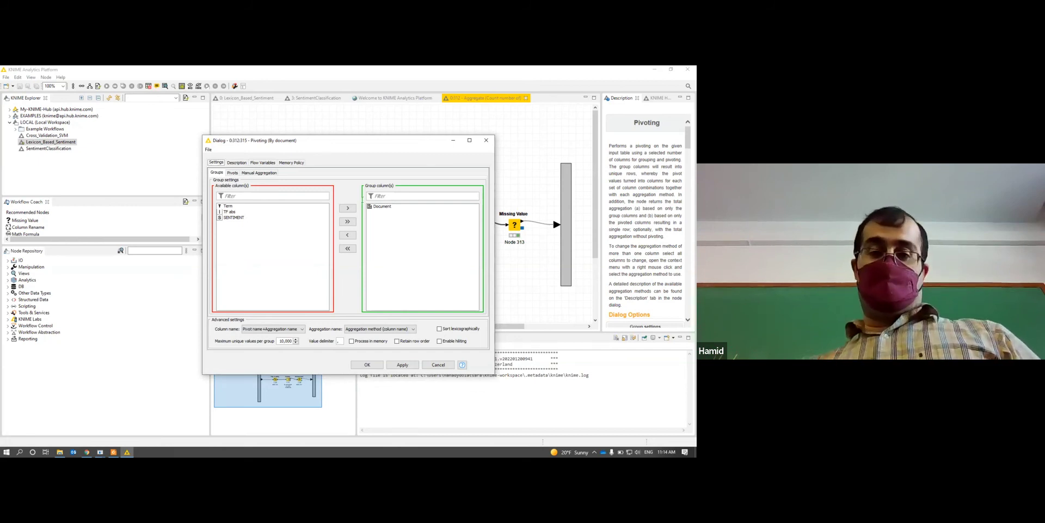
left_click(388, 208)
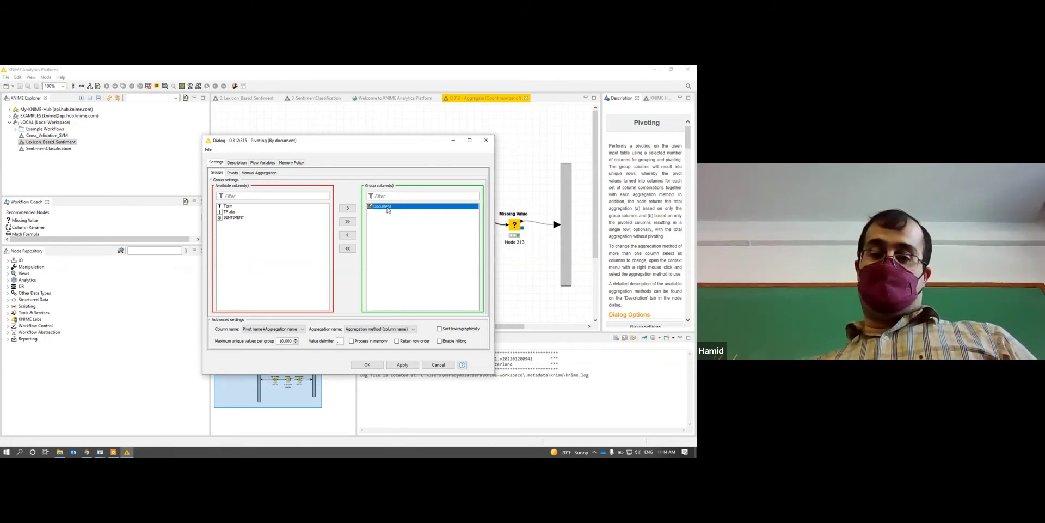
left_click(232, 173)
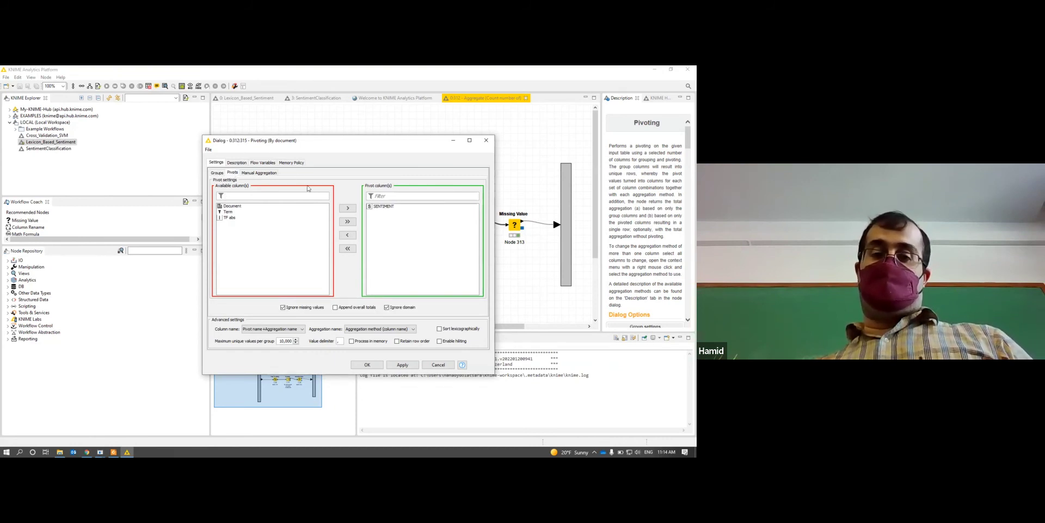
left_click(265, 173)
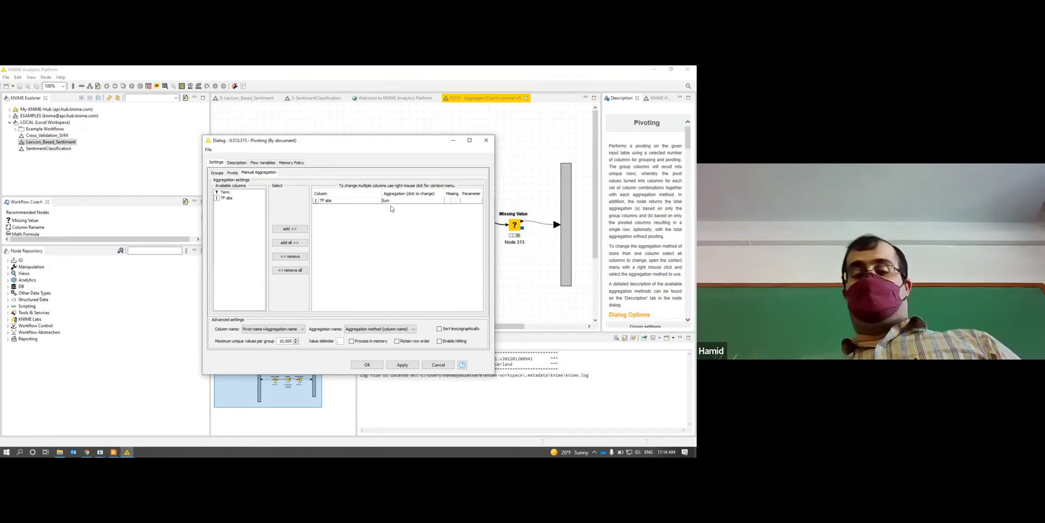
left_click(439, 364)
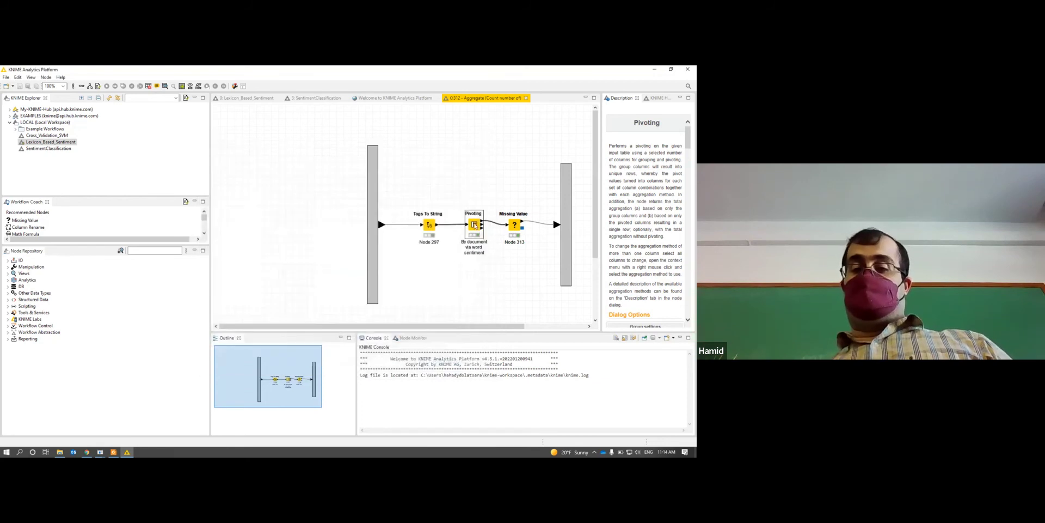
- View the Pivoting node's pivot table, widening the NEGATIVE and POSITIVE term-frequency sum columns to show their full headers
right_click(475, 224)
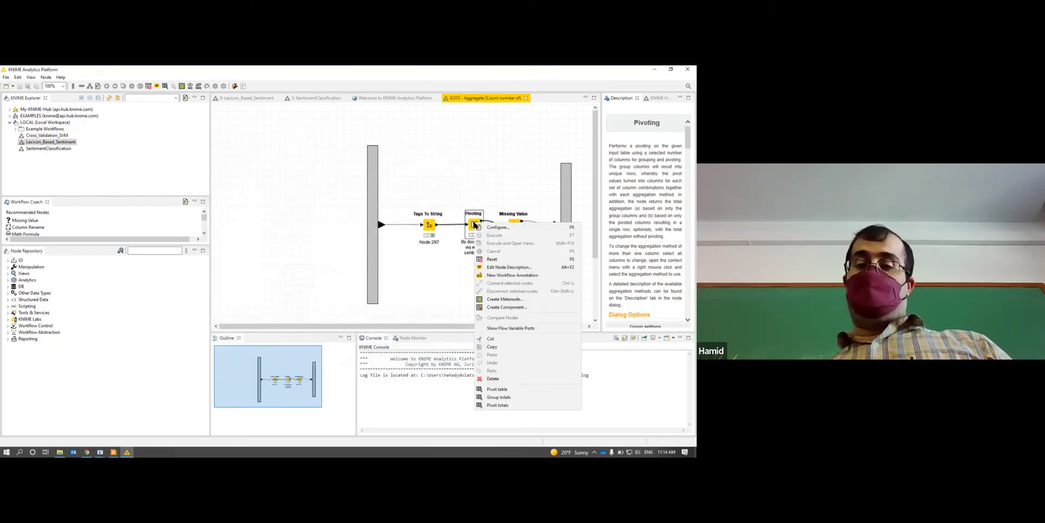
left_click(515, 390)
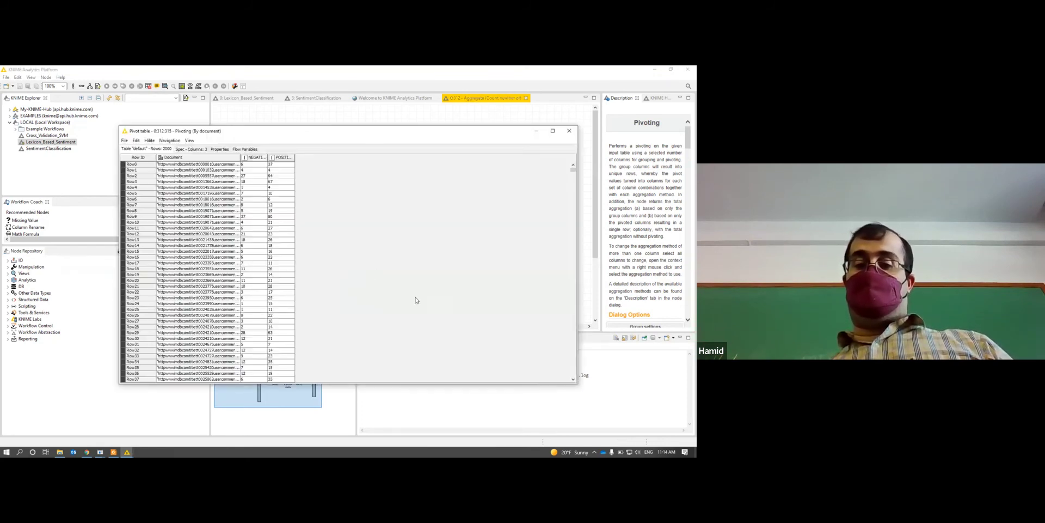
left_click_drag(268, 157, 333, 160)
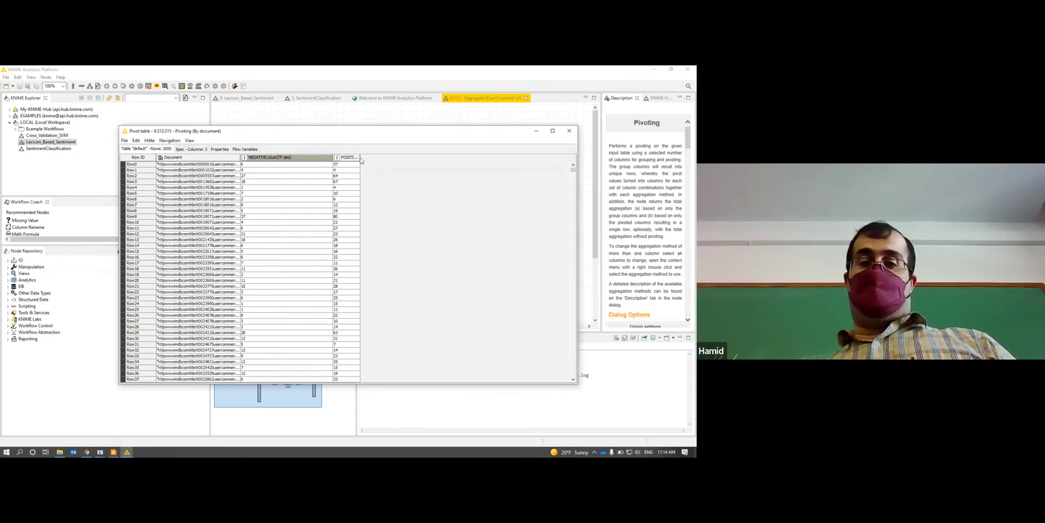
left_click(358, 159)
left_click(358, 158)
left_click(359, 158)
left_click(370, 149)
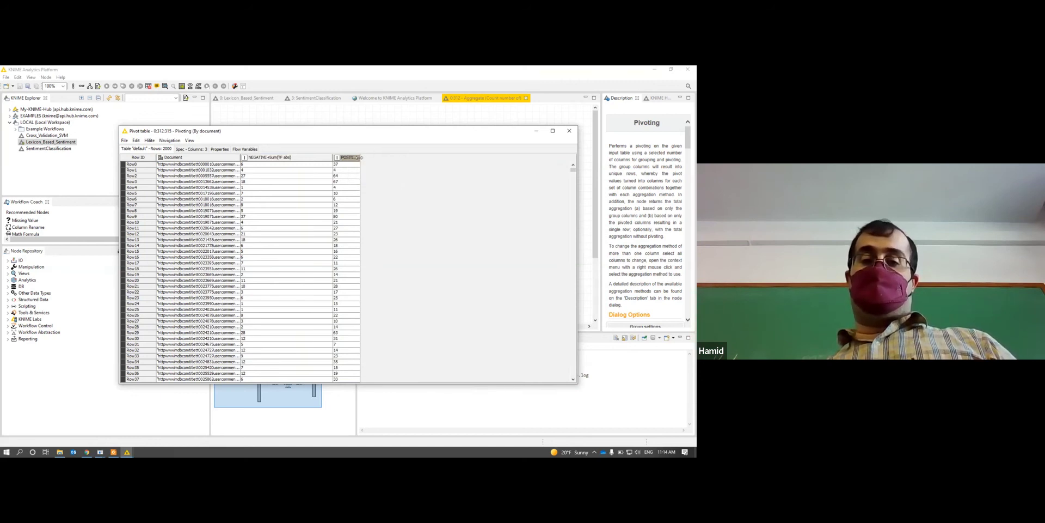
left_click_drag(360, 157, 410, 158)
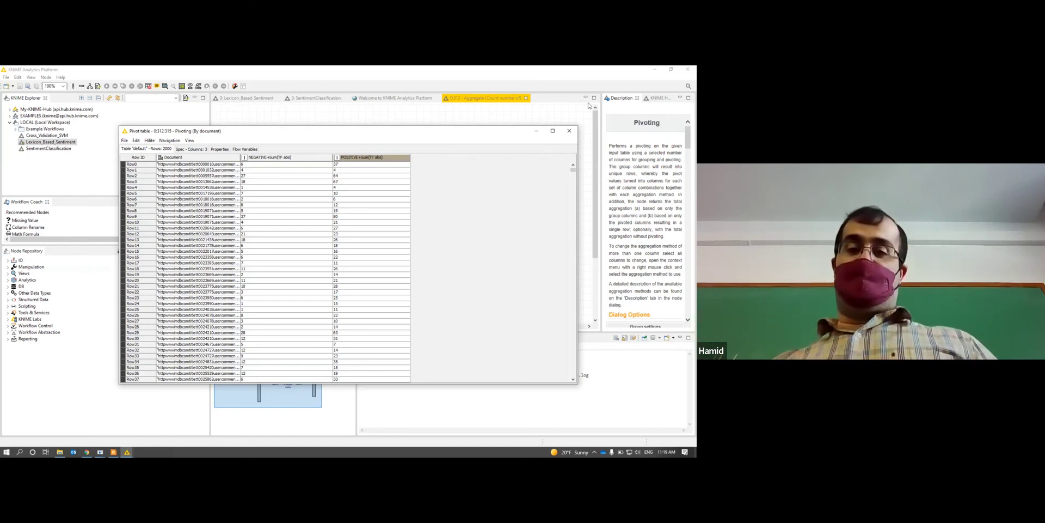
left_click(569, 130)
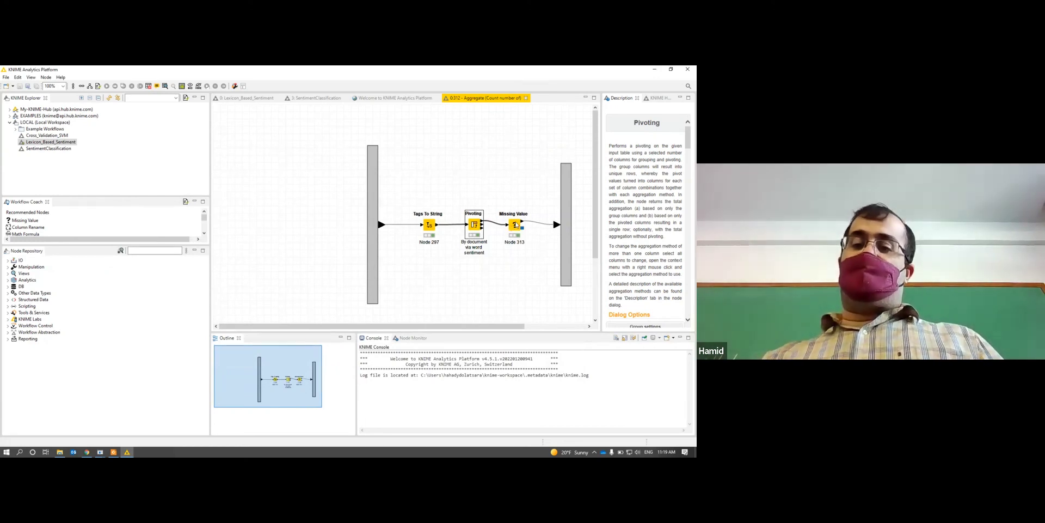
- Check the Missing Value node's default settings, and highlight the NEGATIVE sum cell of Row1993 in the Pivoting node's pivot table
double_click(517, 225)
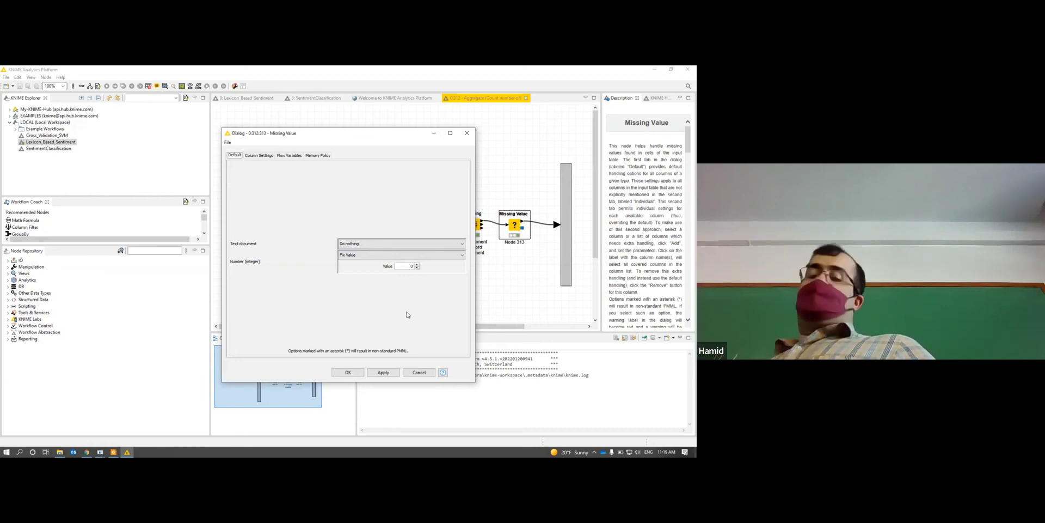
left_click(419, 372)
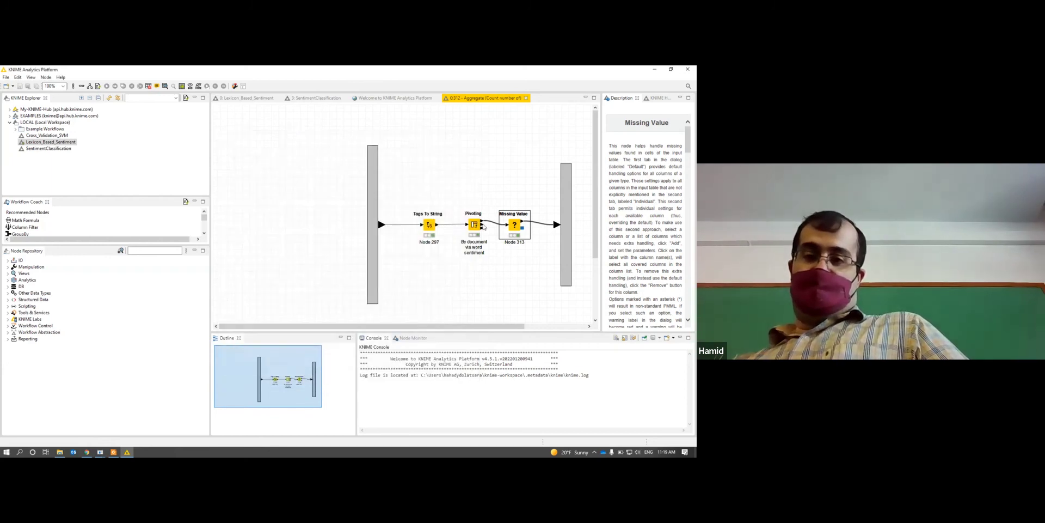
right_click(480, 224)
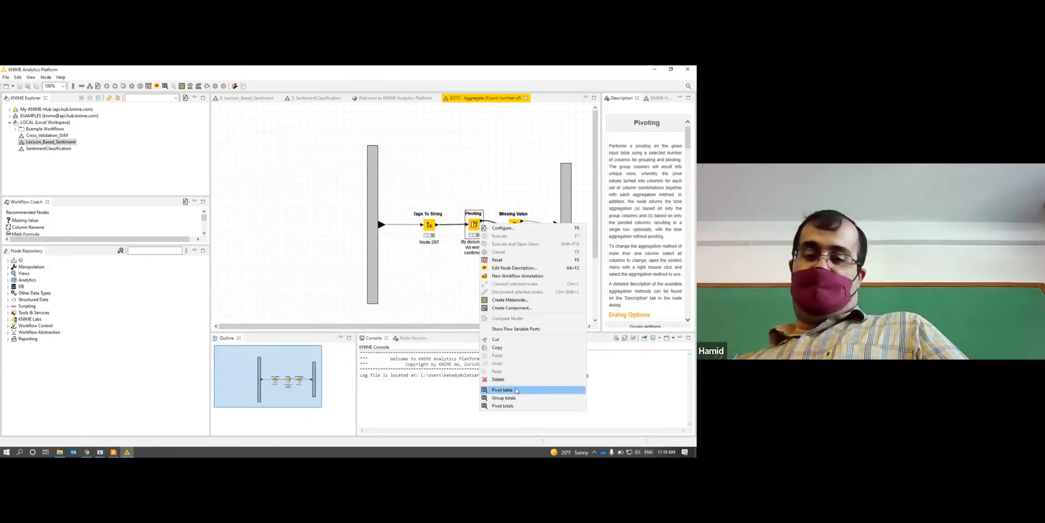
left_click(516, 390)
left_click_drag(573, 168, 573, 376)
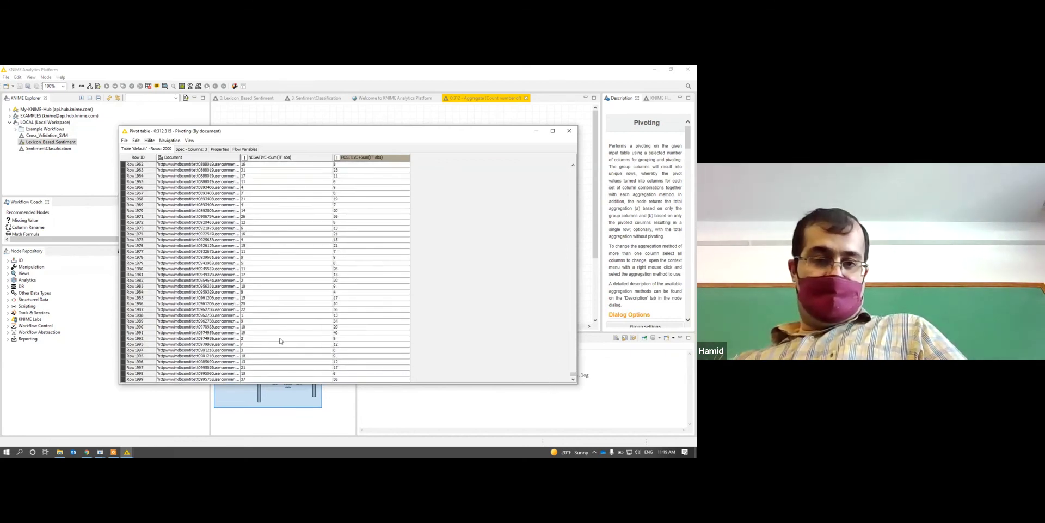
left_click(132, 345)
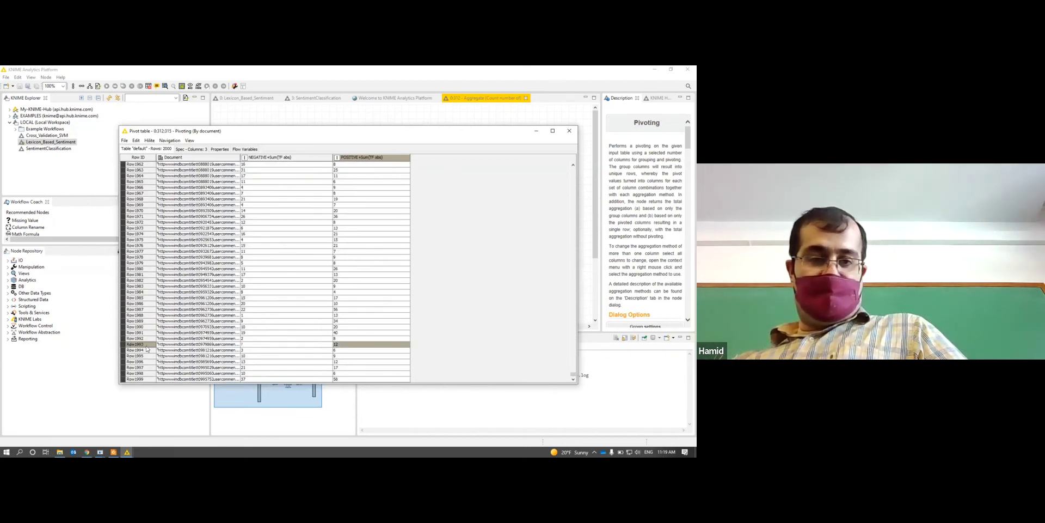
left_click(259, 344)
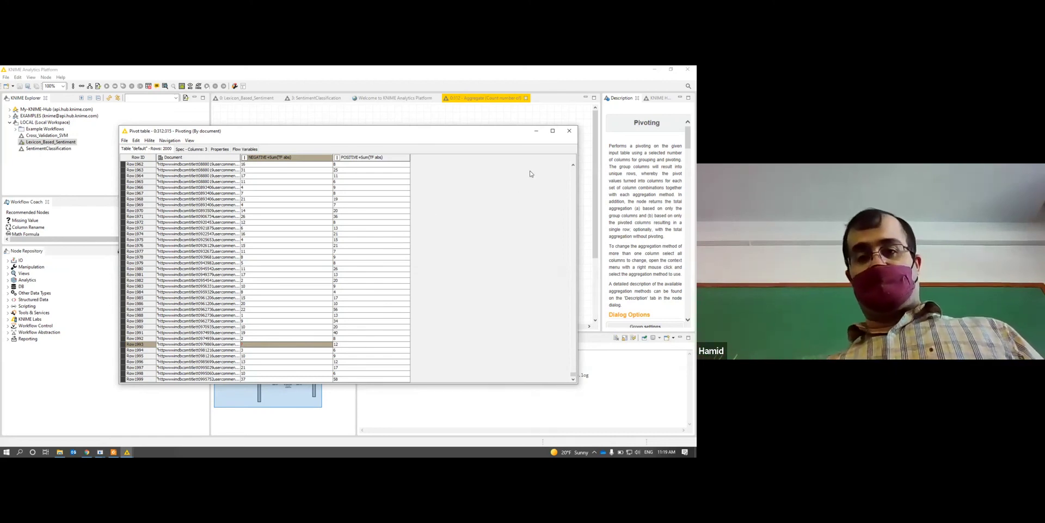
left_click(569, 131)
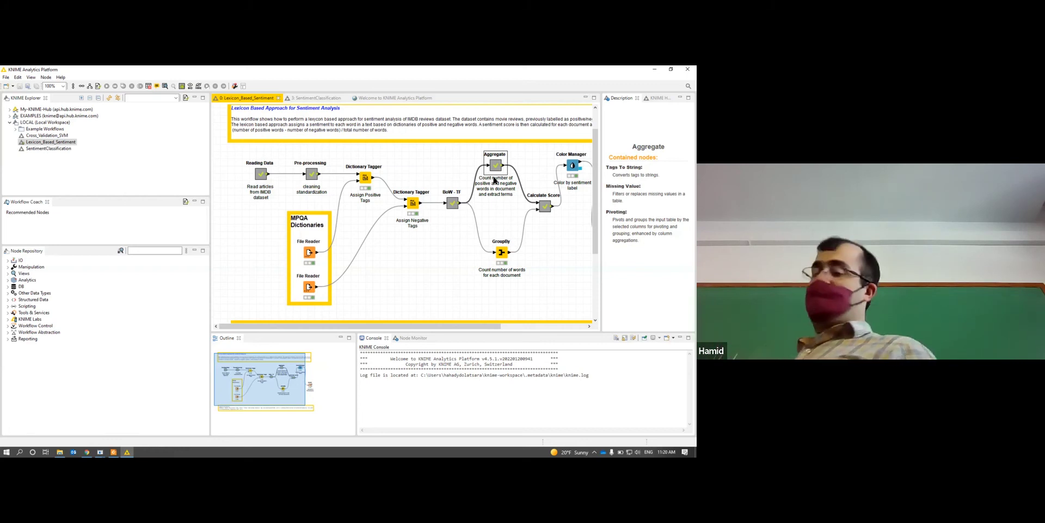
- Open the Calculate Score metanode and view the Joiner node's join result, widening the NEGATIVE and POSITIVE sum columns
left_click(544, 207)
double_click(545, 207)
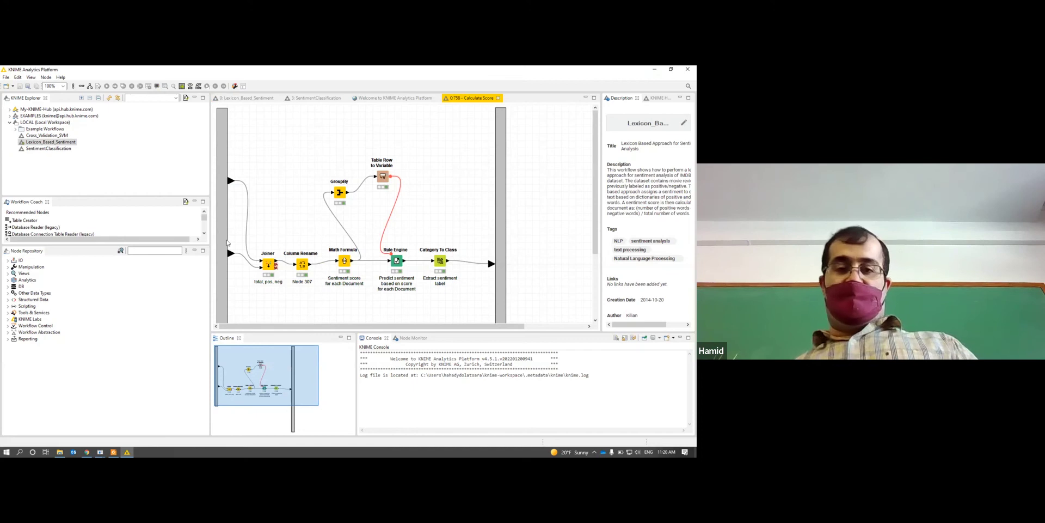
left_click(267, 265)
right_click(267, 263)
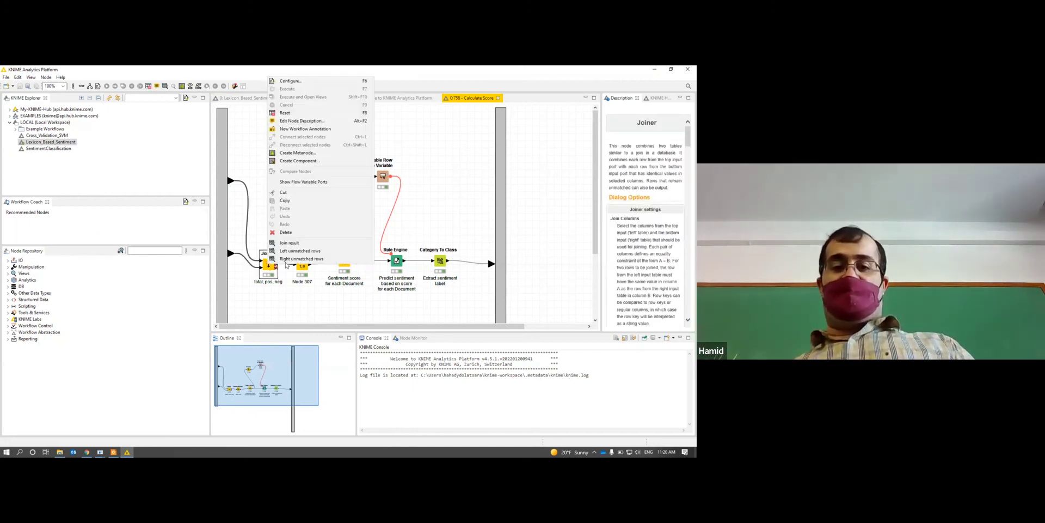
left_click(289, 242)
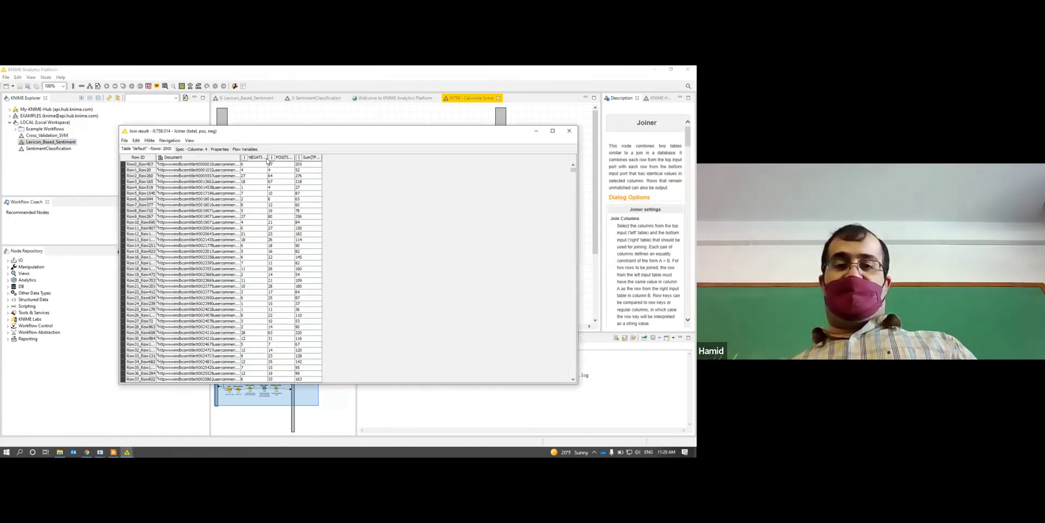
left_click_drag(268, 158, 347, 158)
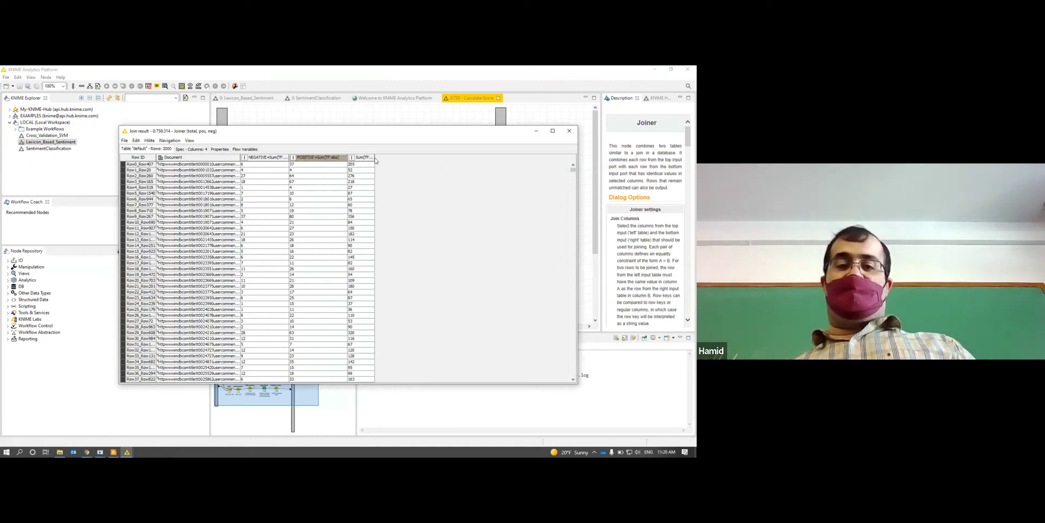